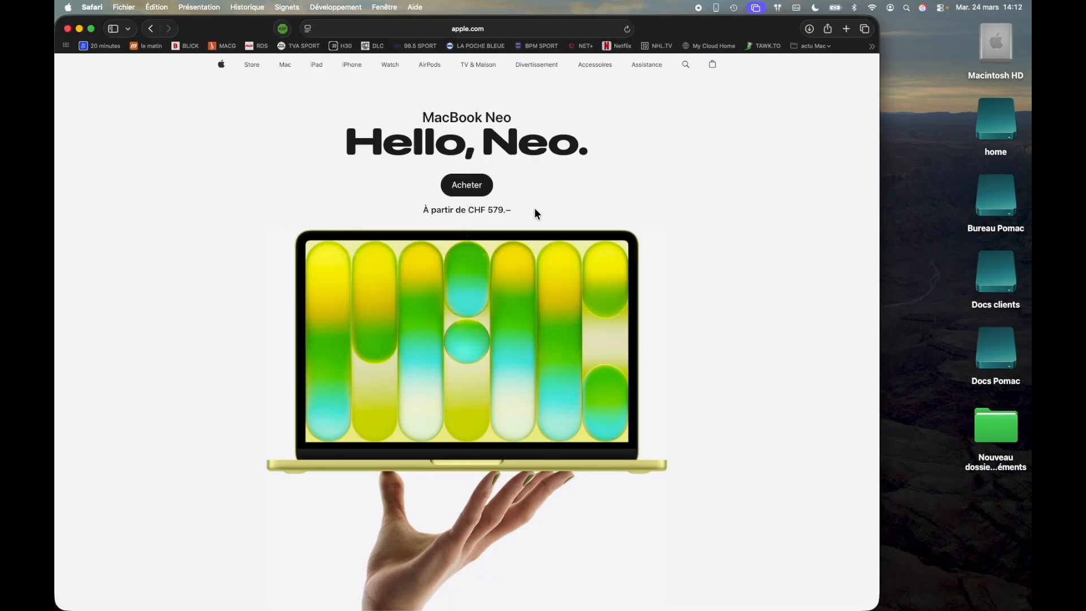
{"action": "left_click_drag", "start_coordinate": [512, 209], "coordinate": [422, 209]}
{"action": "left_click", "coordinate": [583, 207]}
{"action": "left_click", "coordinate": [66, 29]}
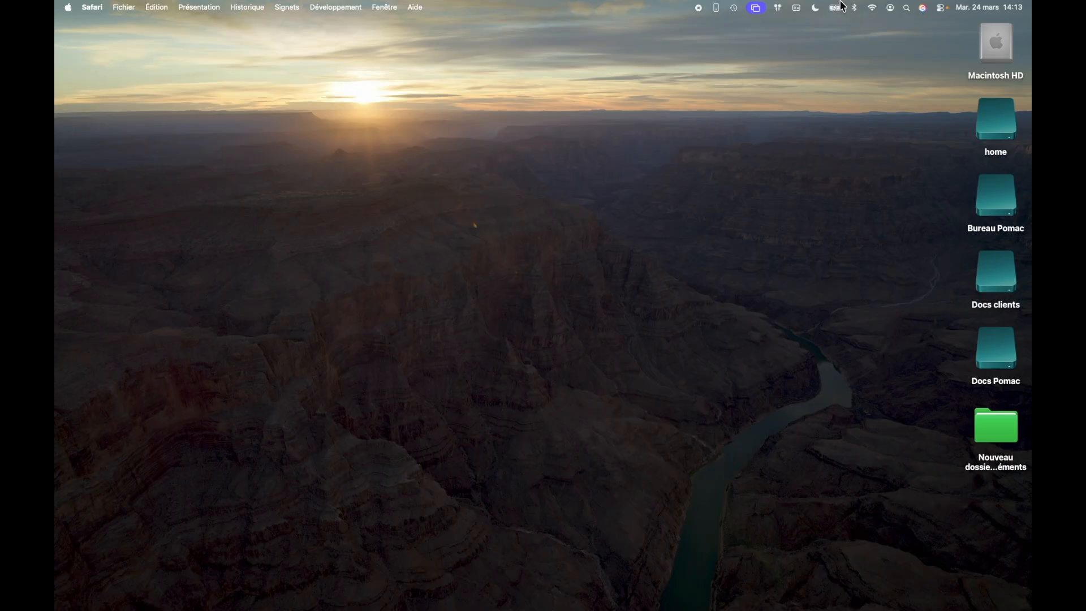
Open a new Safari window from the Dock and close it again
{"action": "mouse_move", "coordinate": [785, 608]}
{"action": "mouse_move", "coordinate": [308, 610]}
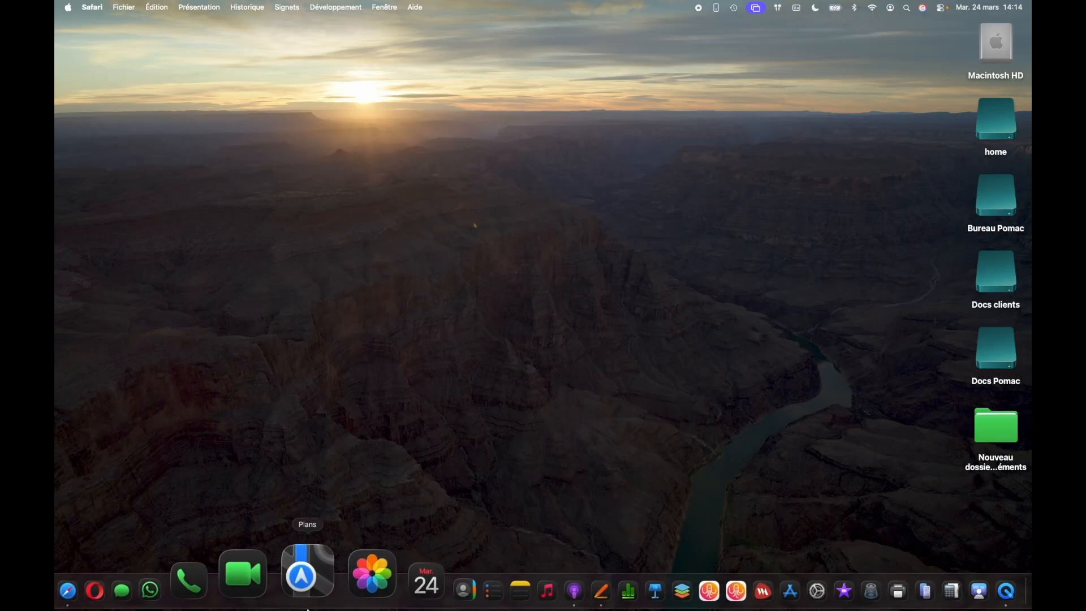
{"action": "left_click", "coordinate": [141, 588]}
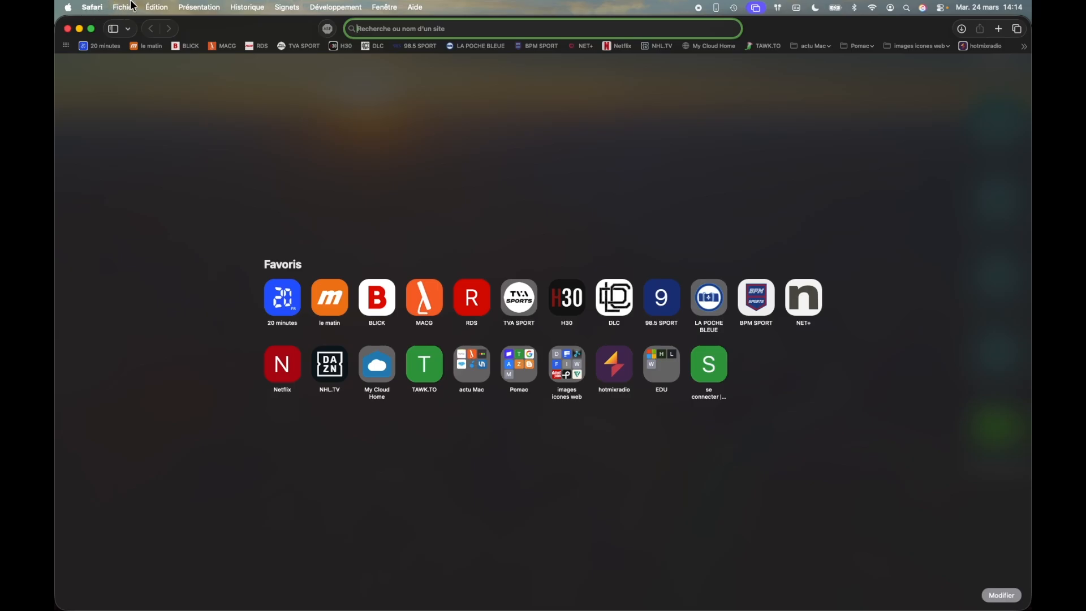
{"action": "left_click", "coordinate": [66, 29]}
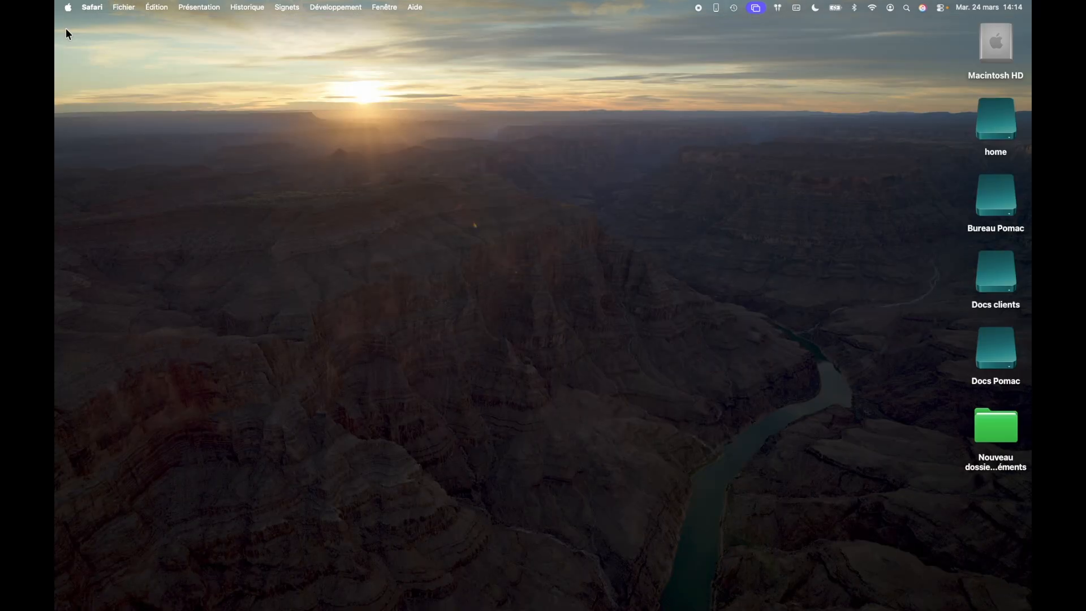
Switch to Podcasts, check which commands the application offers, and quit it
{"action": "left_click", "coordinate": [465, 113]}
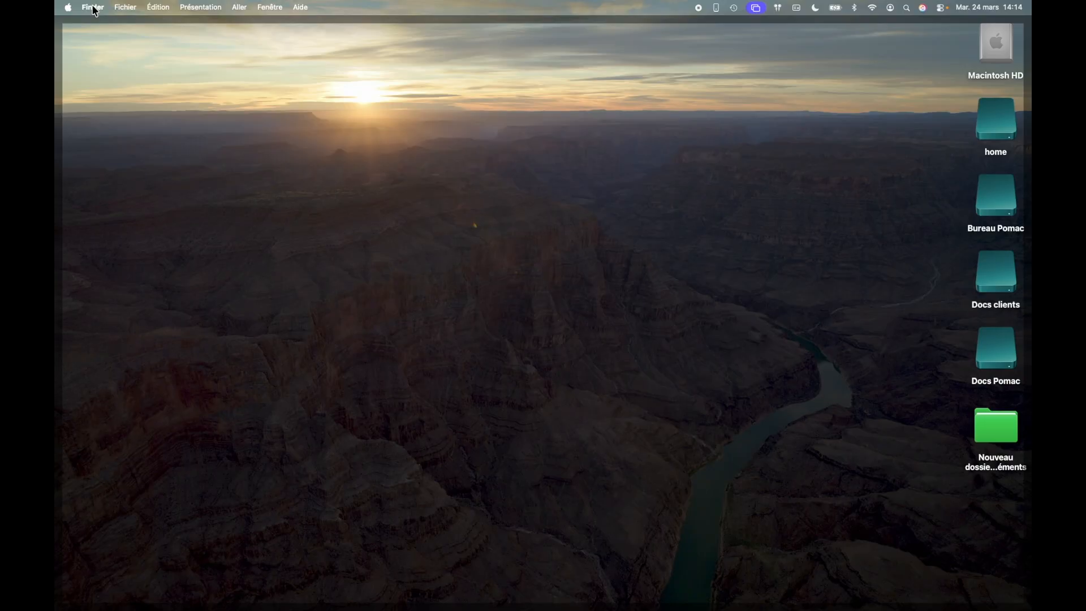
{"action": "mouse_move", "coordinate": [560, 597]}
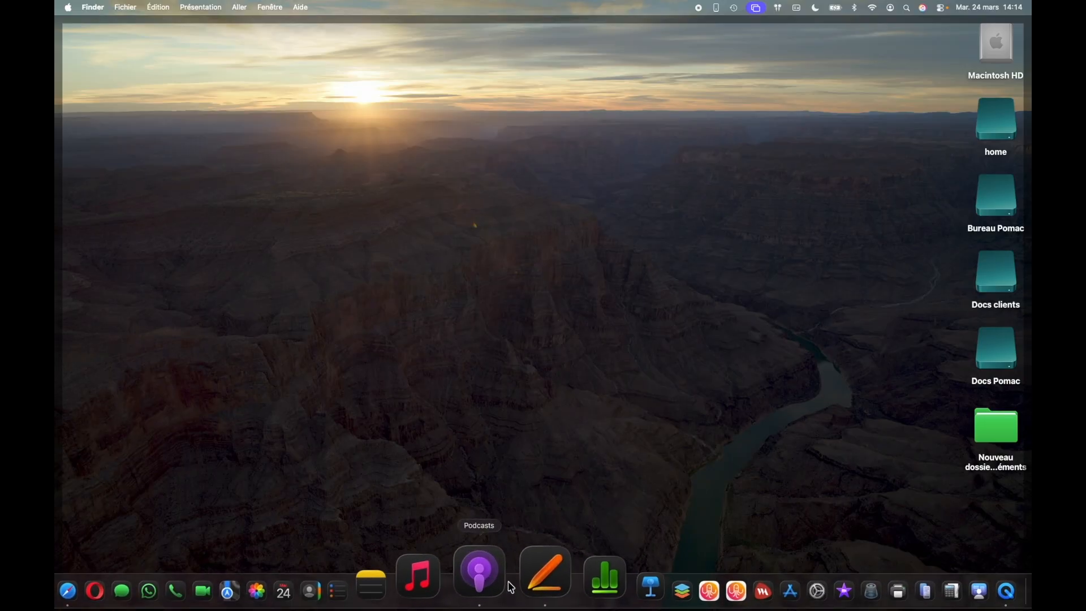
{"action": "left_click", "coordinate": [494, 584]}
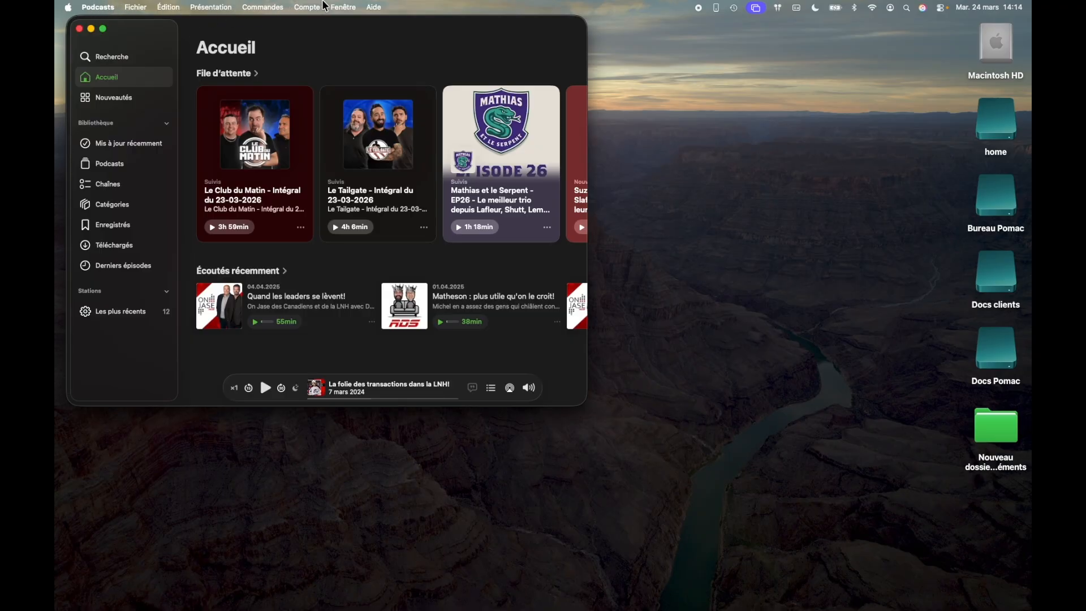
{"action": "left_click", "coordinate": [106, 9]}
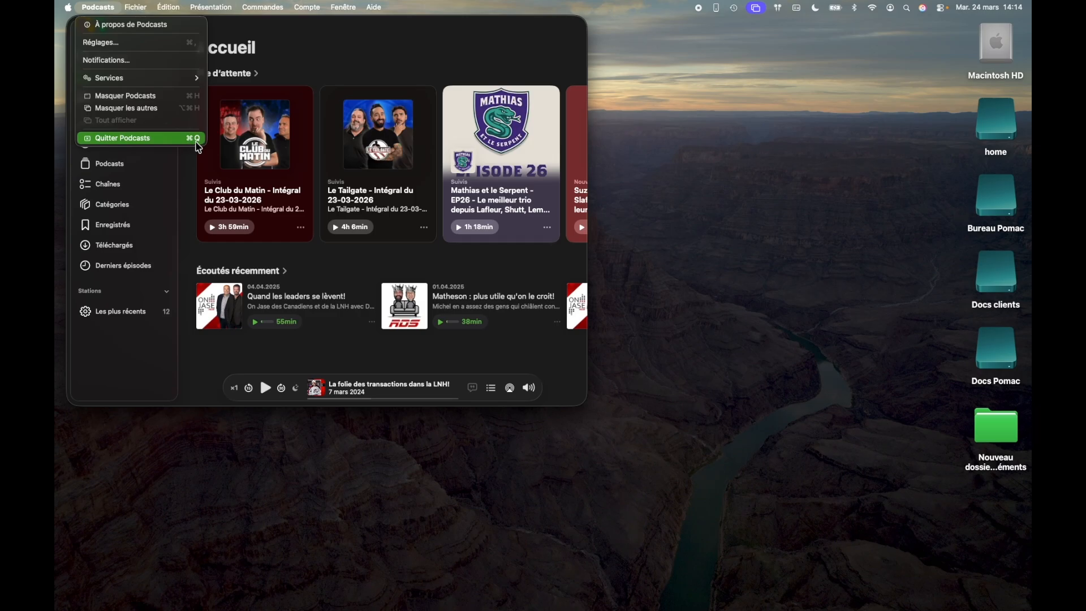
{"action": "left_click", "coordinate": [349, 35]}
{"action": "key", "text": "super+q"}
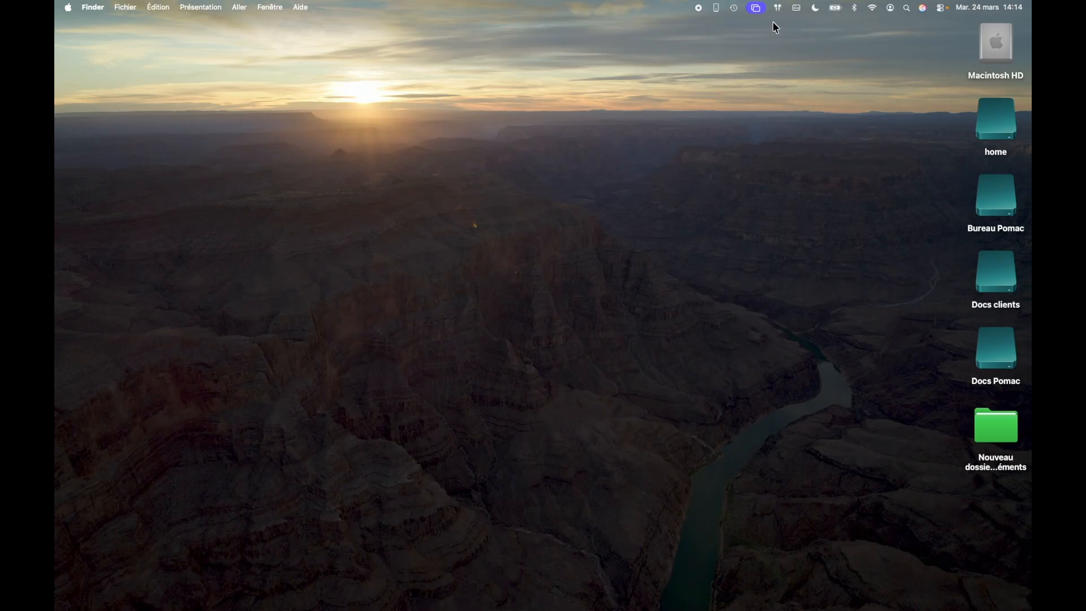
Examine the macOS status items for Wi-Fi, user switching, Spotlight search and Control Centre
{"action": "left_click", "coordinate": [873, 8]}
{"action": "left_click", "coordinate": [875, 8]}
{"action": "left_click", "coordinate": [893, 8]}
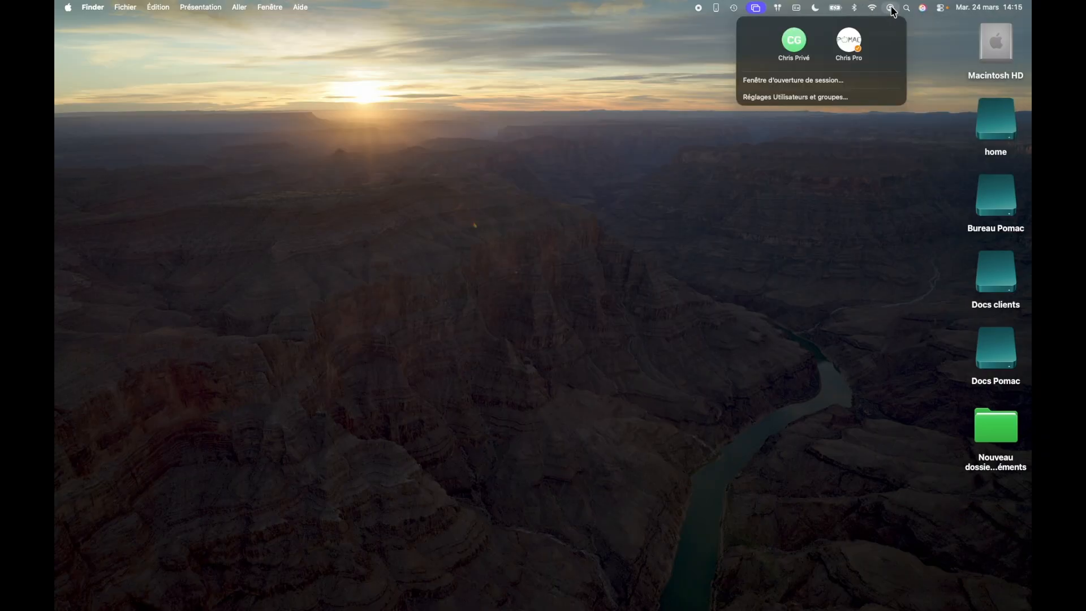
{"action": "left_click", "coordinate": [892, 9]}
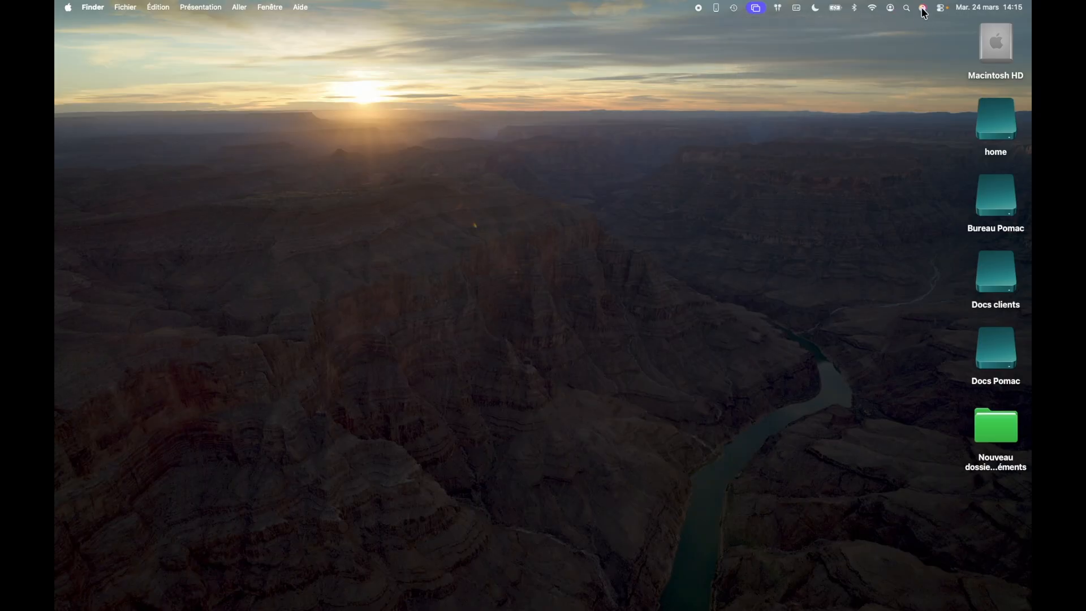
{"action": "left_click", "coordinate": [905, 8]}
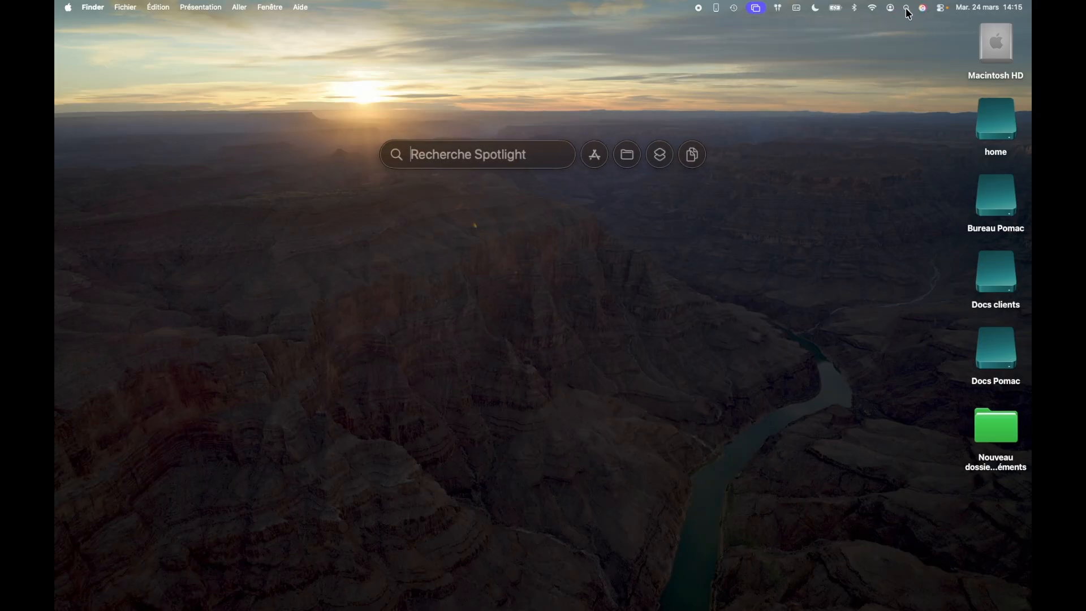
{"action": "left_click", "coordinate": [905, 8]}
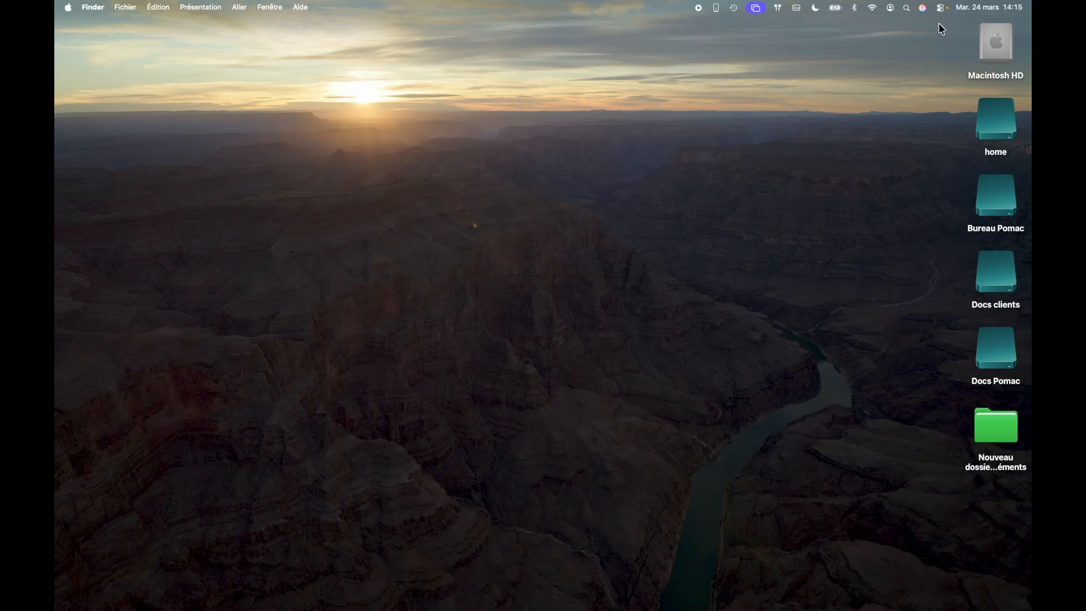
{"action": "left_click", "coordinate": [946, 9]}
Open a Finder window and move it slightly higher on the desktop
{"action": "mouse_move", "coordinate": [227, 608]}
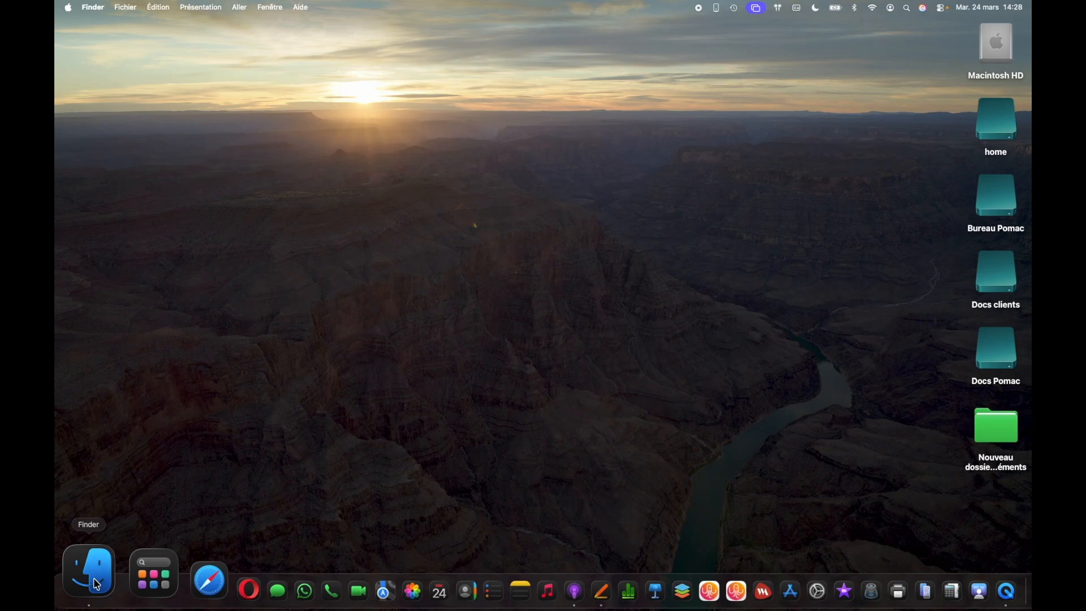
{"action": "left_click", "coordinate": [98, 584]}
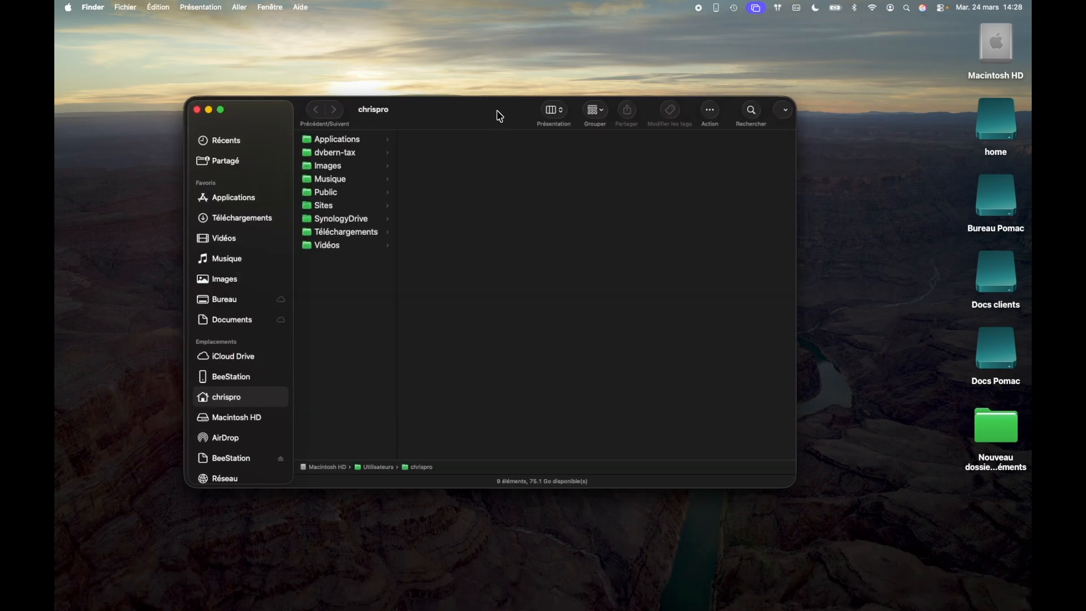
{"action": "left_click_drag", "start_coordinate": [500, 116], "coordinate": [504, 87]}
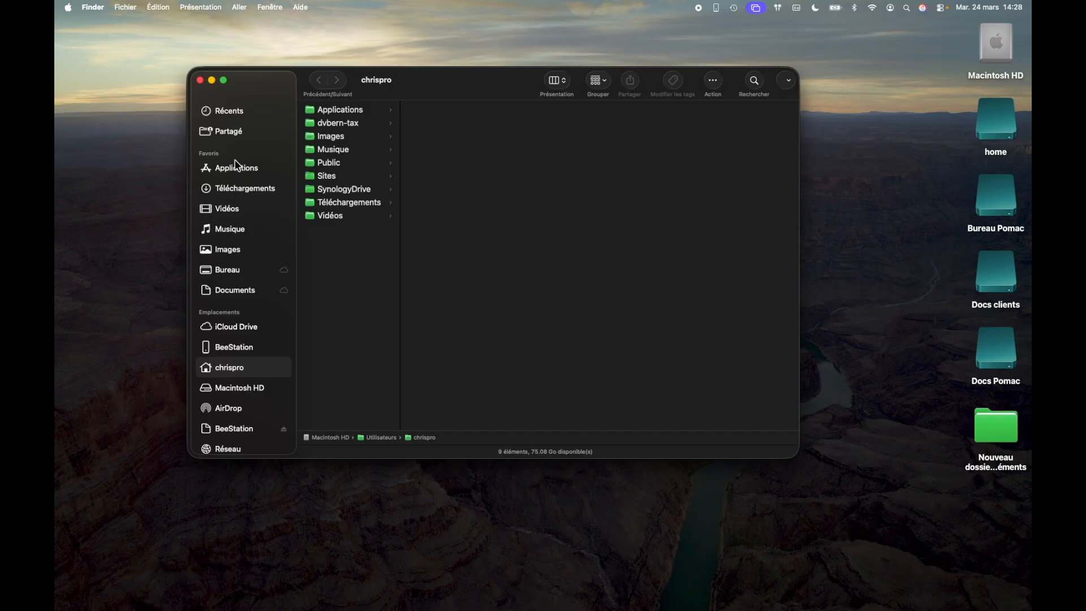
Create a new folder named "test" in the iCloud Drive Documents folder
{"action": "left_click", "coordinate": [242, 293]}
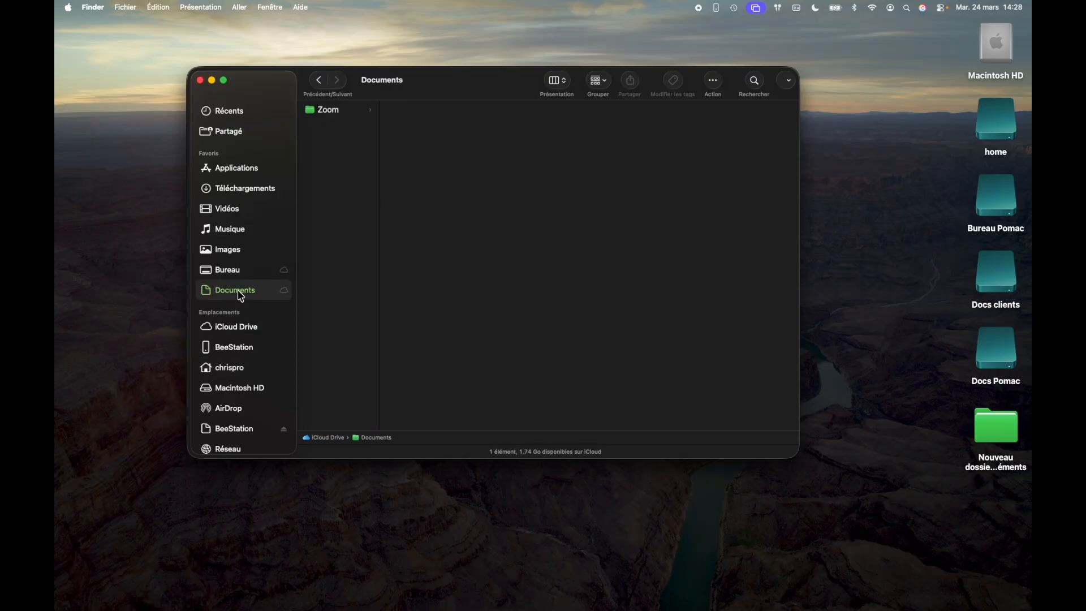
{"action": "right_click", "coordinate": [347, 180]}
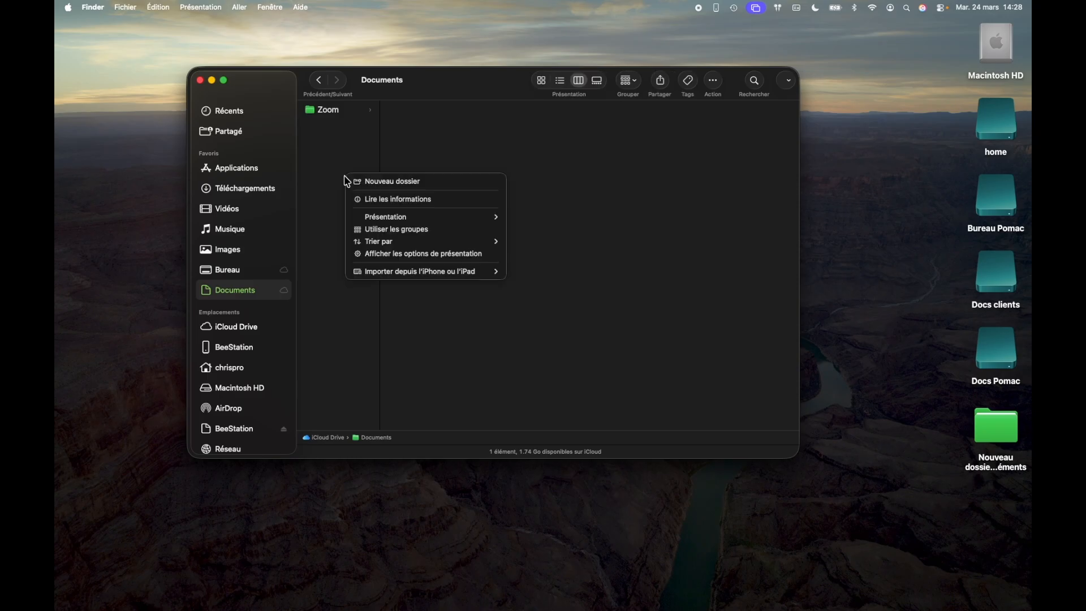
{"action": "left_click", "coordinate": [322, 155]}
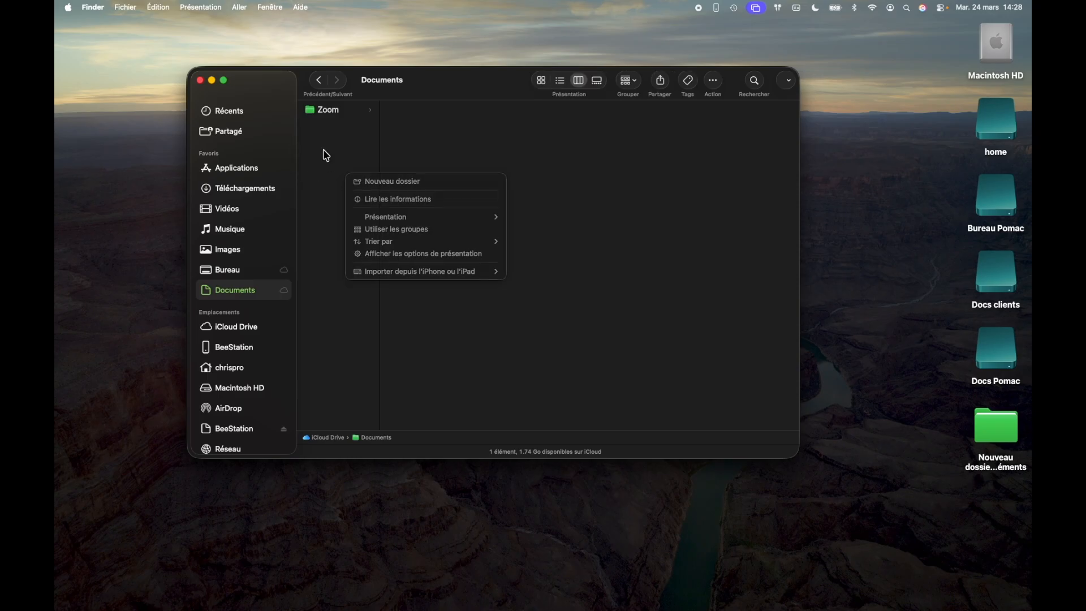
{"action": "left_click", "coordinate": [126, 7]}
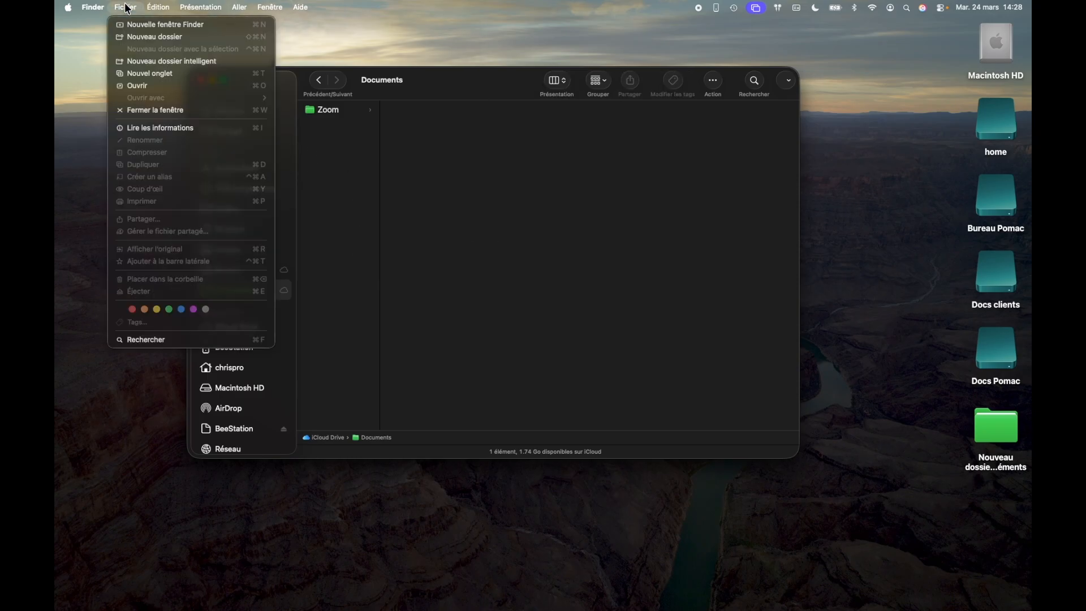
{"action": "left_click", "coordinate": [136, 36]}
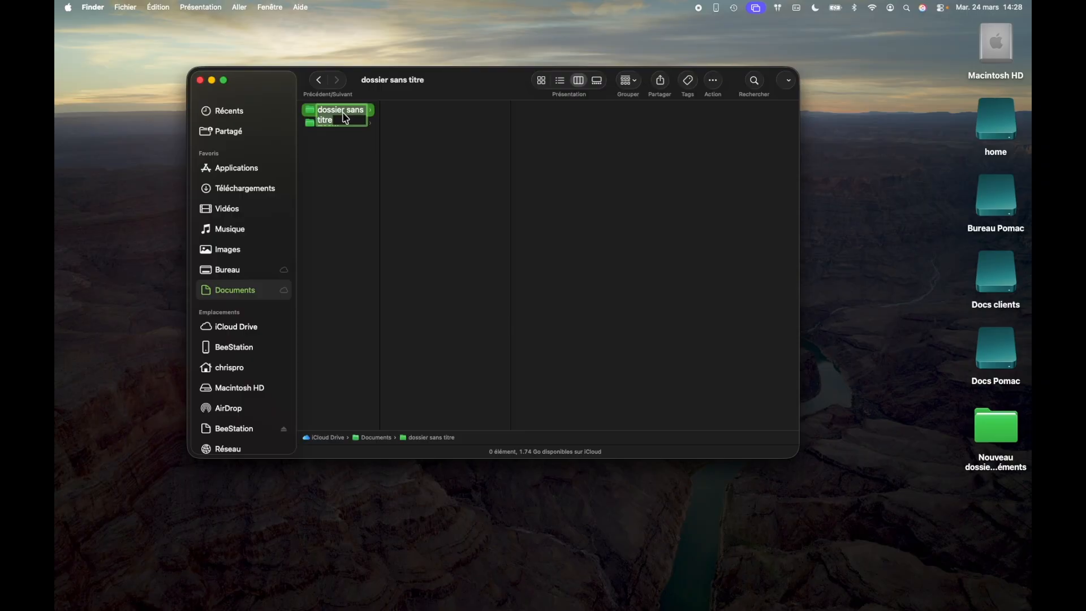
{"action": "type", "text": "test"}
{"action": "key", "text": "Return"}
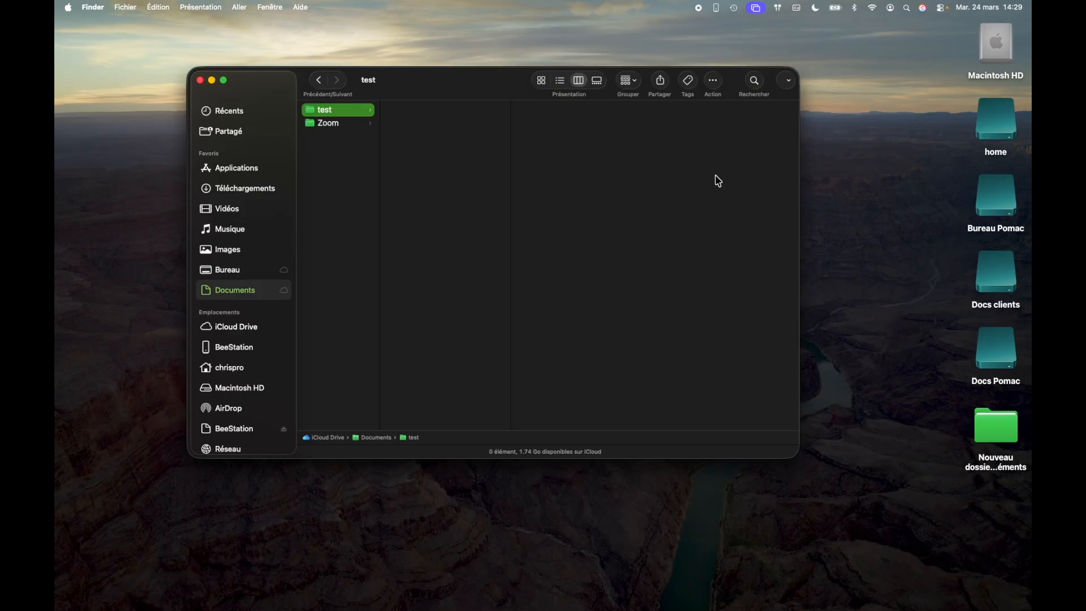
Browse the Images, Musique and Vidéos folders and return to Documents
{"action": "left_click", "coordinate": [233, 251]}
{"action": "left_click", "coordinate": [236, 228]}
{"action": "left_click", "coordinate": [237, 208]}
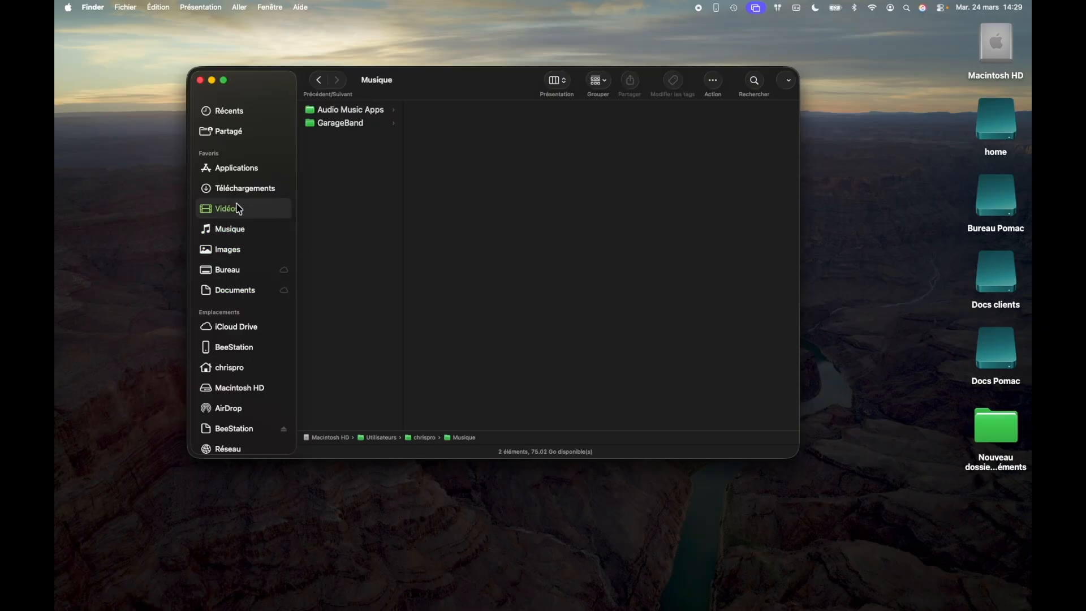
{"action": "left_click", "coordinate": [254, 292]}
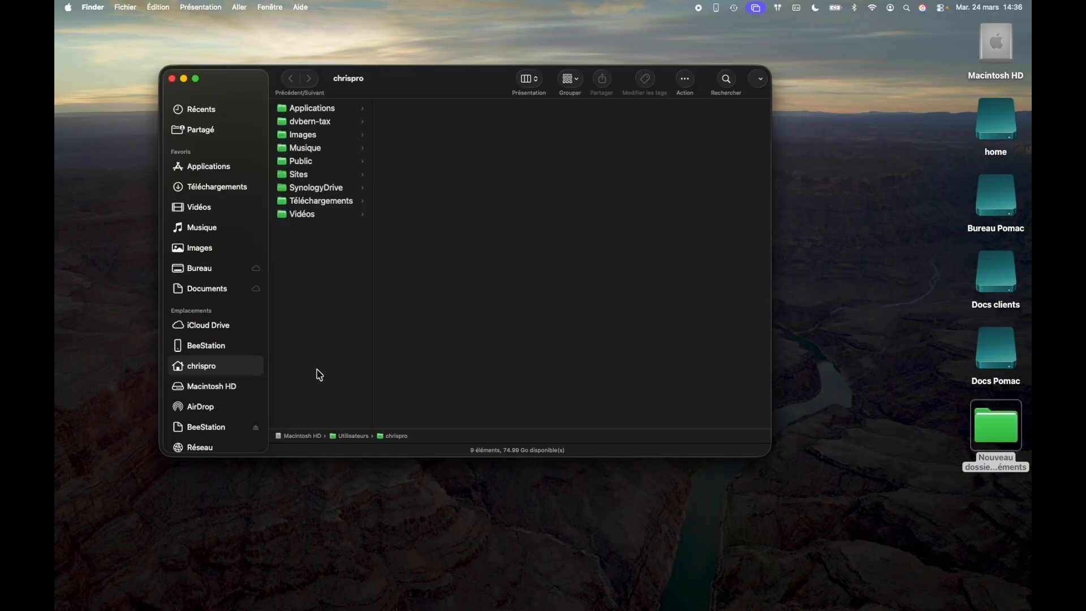
Move the desktop folder "Nouveau dossier contenant des éléments" into the test folder in Documents and back to Bureau
{"action": "left_click", "coordinate": [201, 294]}
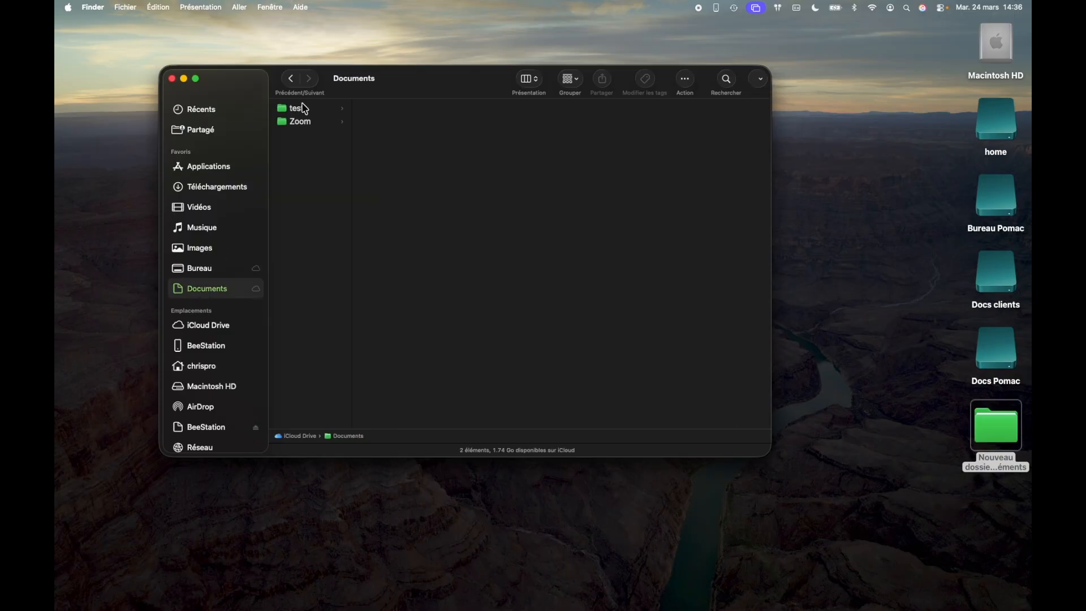
{"action": "left_click", "coordinate": [300, 109]}
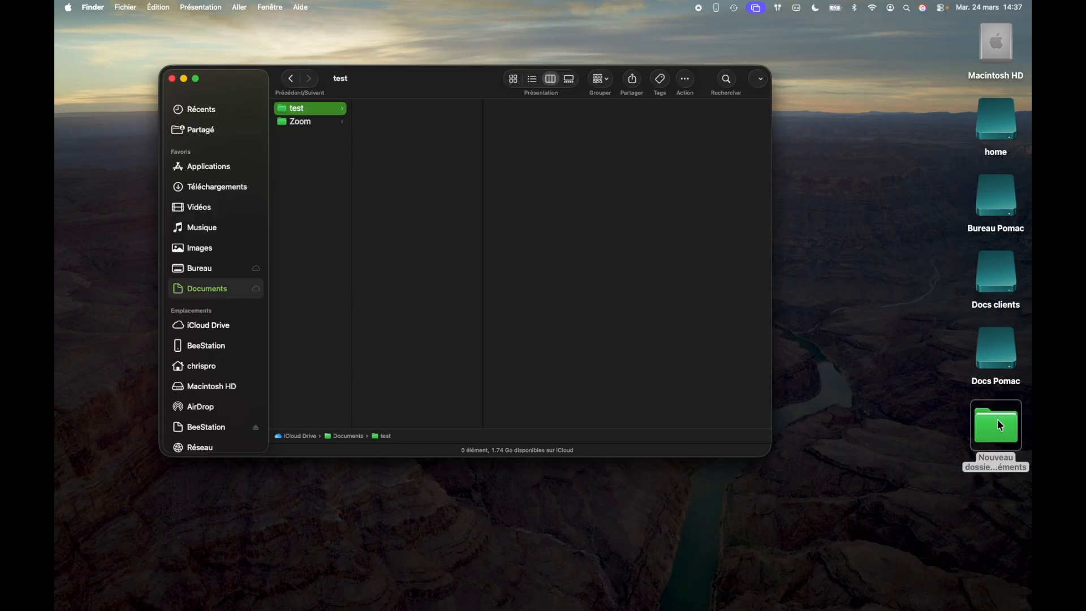
{"action": "left_click_drag", "start_coordinate": [1001, 428], "coordinate": [385, 116]}
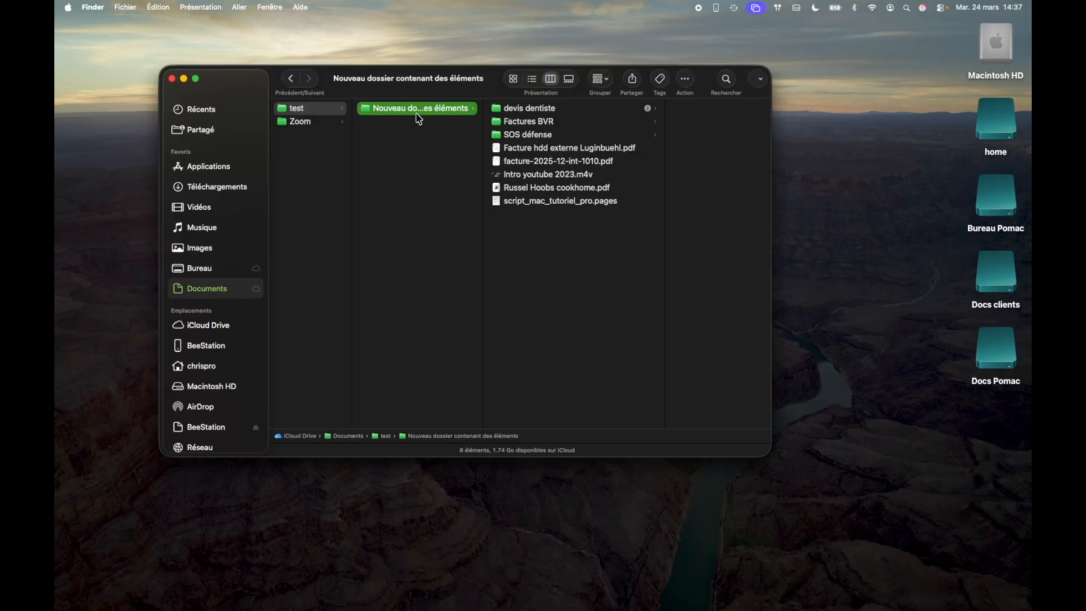
{"action": "left_click_drag", "start_coordinate": [441, 113], "coordinate": [315, 200]}
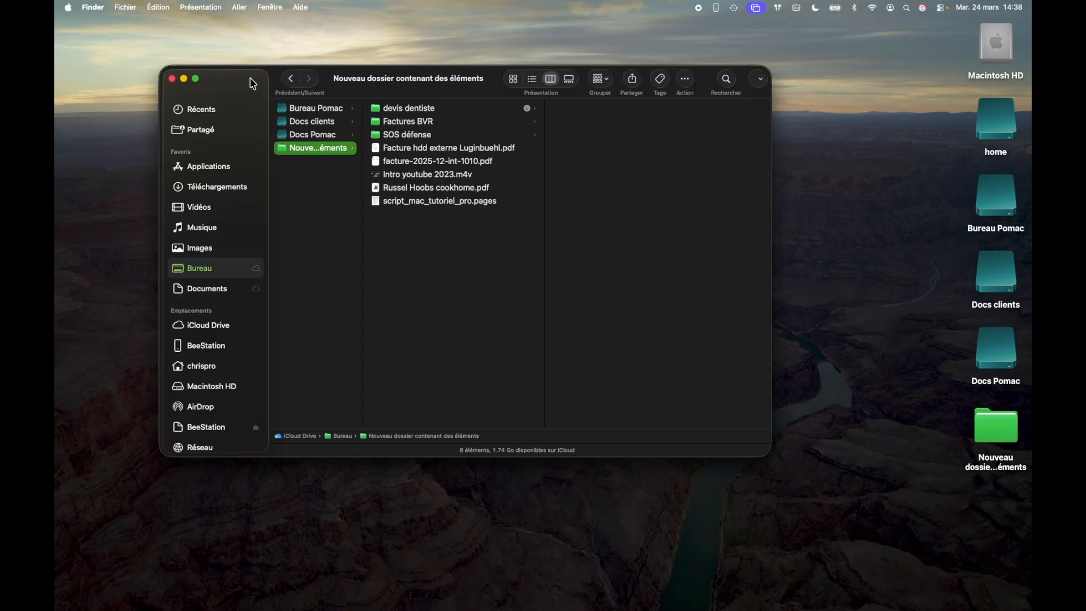
Open the Barre latérale section of the Finder settings and move the settings window clear of the Finder sidebar
{"action": "left_click", "coordinate": [99, 8]}
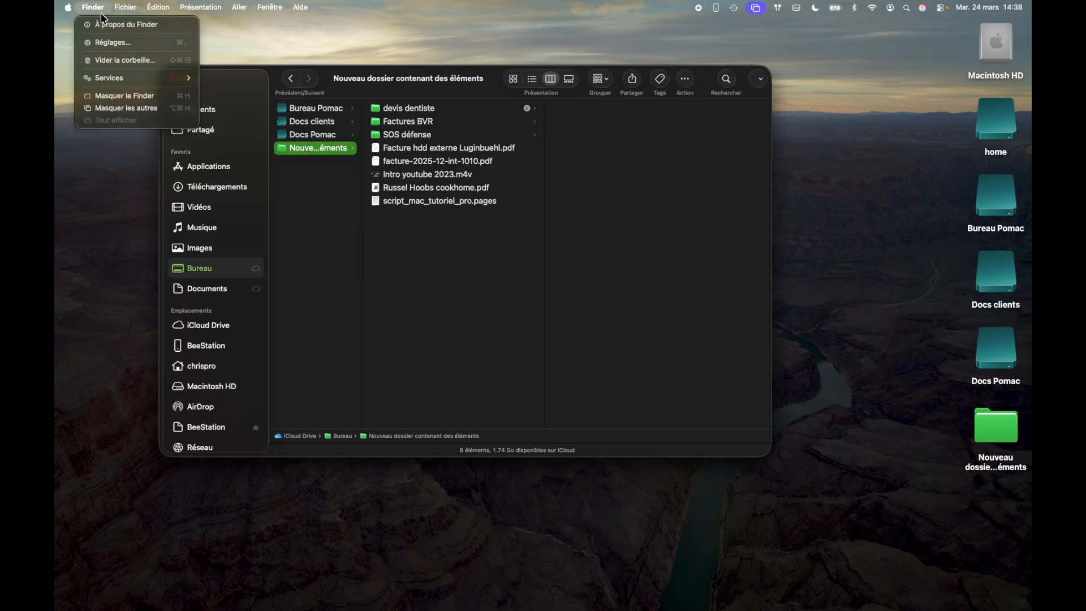
{"action": "left_click", "coordinate": [106, 40]}
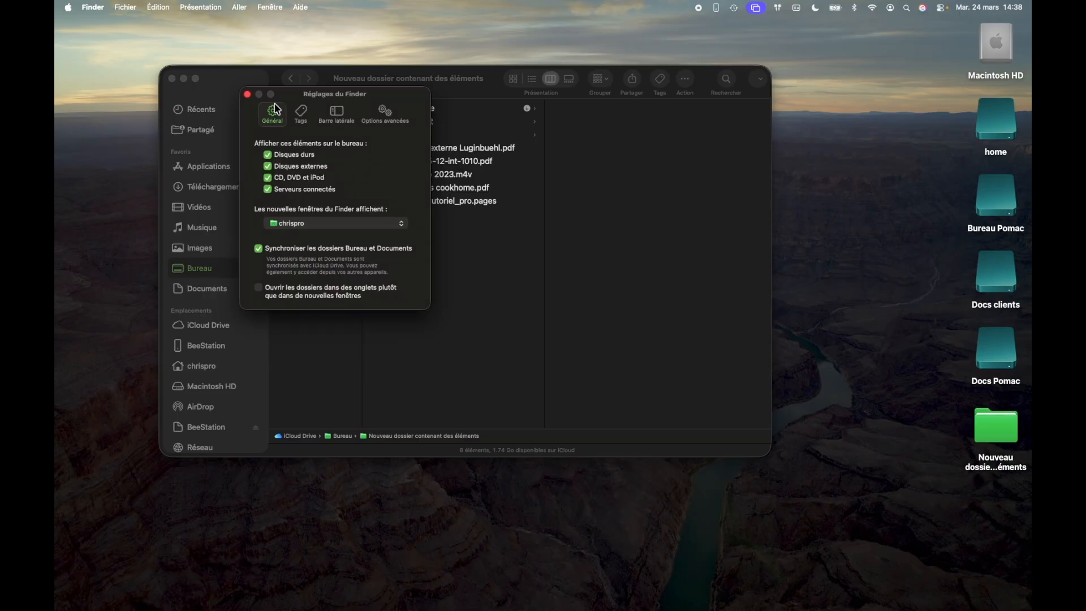
{"action": "left_click", "coordinate": [345, 117]}
{"action": "left_click_drag", "start_coordinate": [390, 92], "coordinate": [610, 58]}
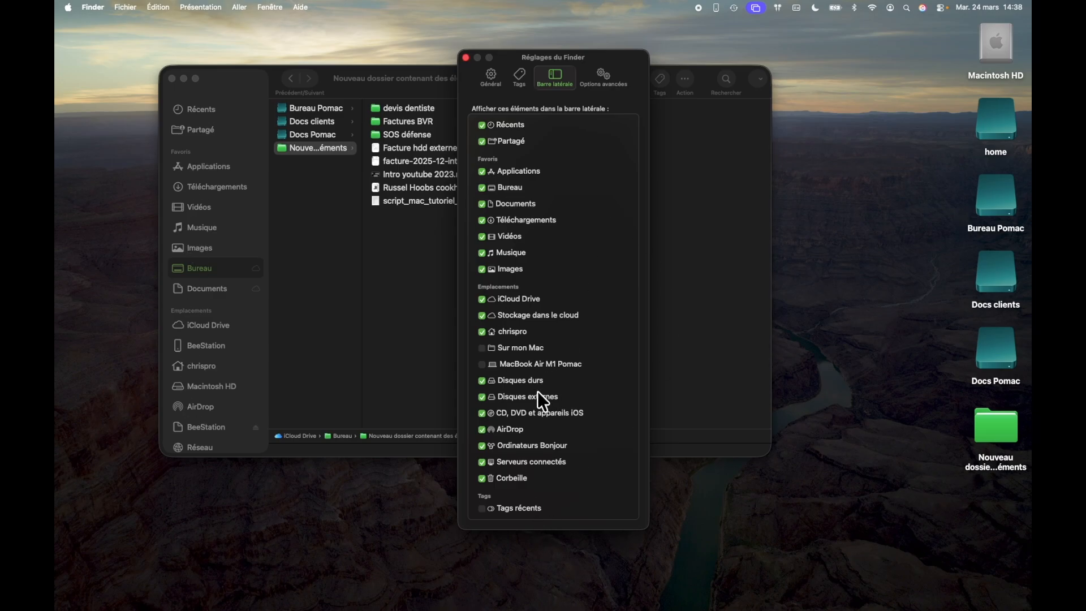
Hide Applications and Bureau from the Finder sidebar, show both again, and call up the Finder settings once more
{"action": "left_click", "coordinate": [482, 171]}
{"action": "left_click", "coordinate": [483, 187]}
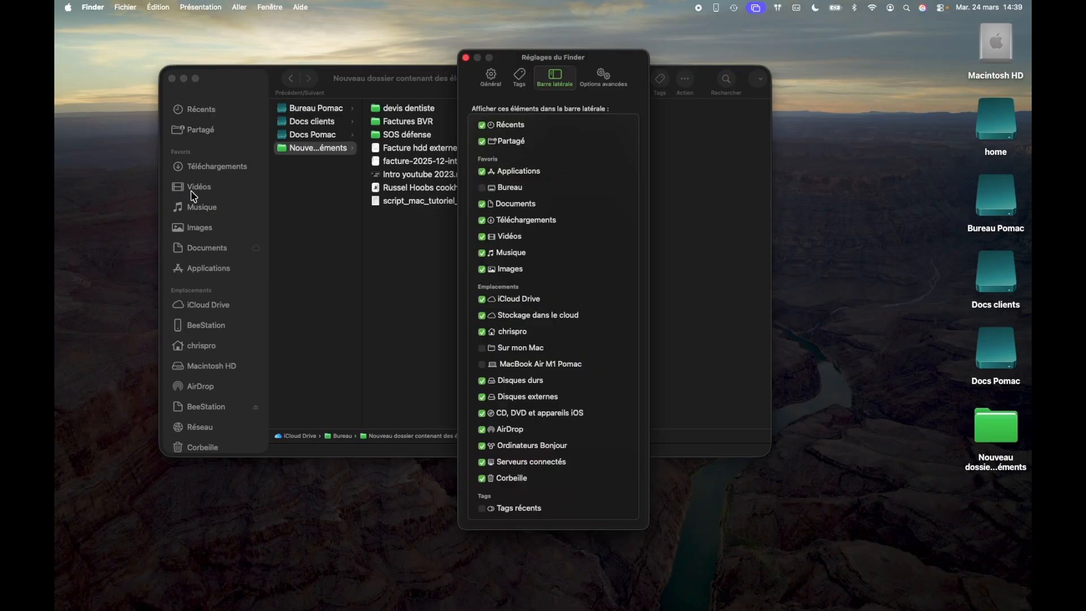
{"action": "left_click", "coordinate": [483, 188]}
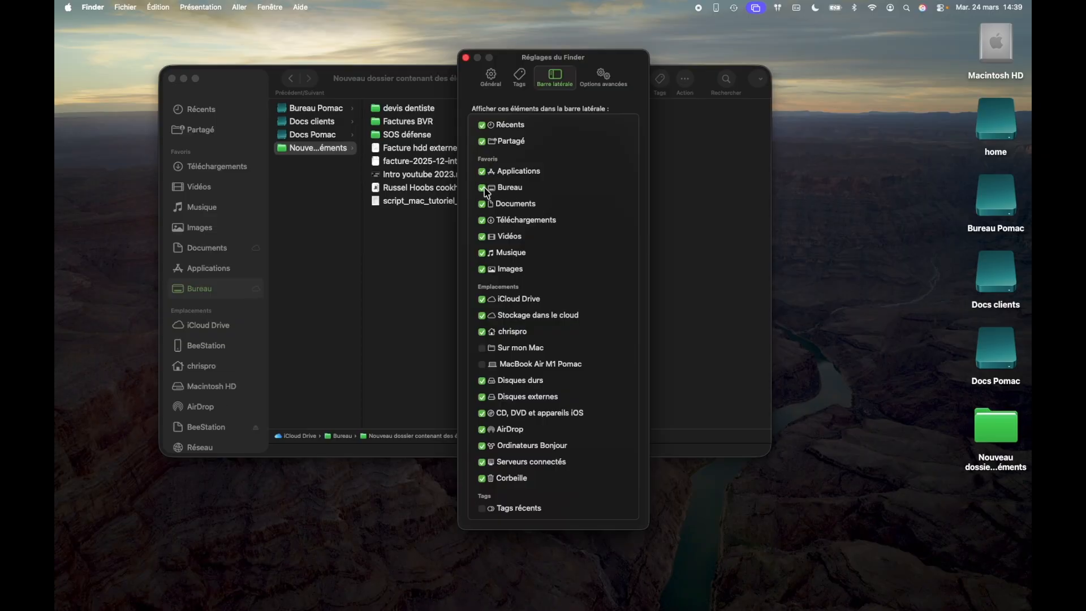
{"action": "left_click", "coordinate": [86, 10]}
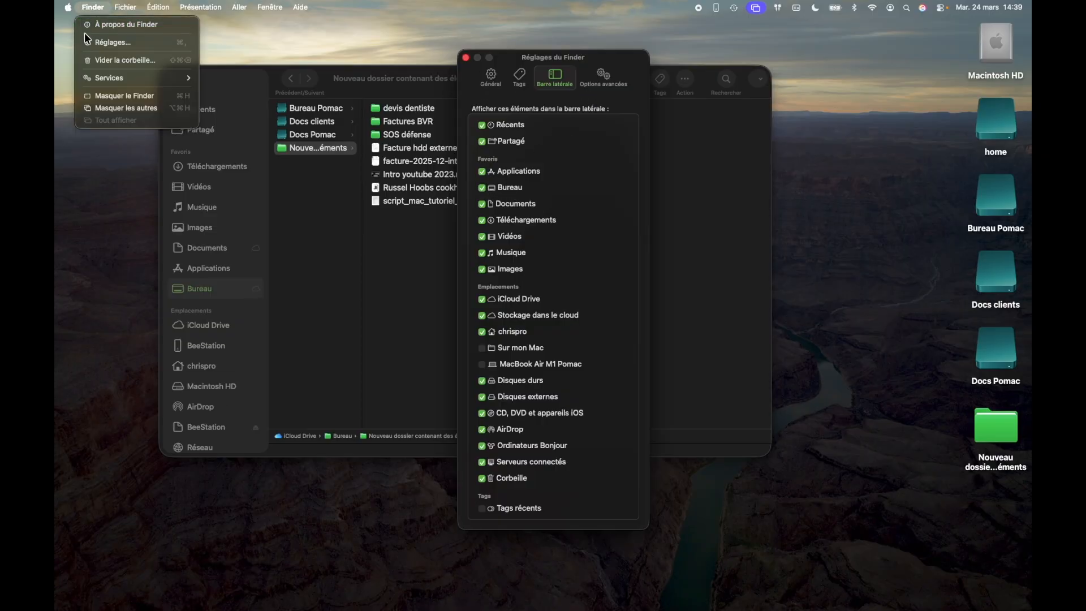
{"action": "left_click", "coordinate": [98, 51]}
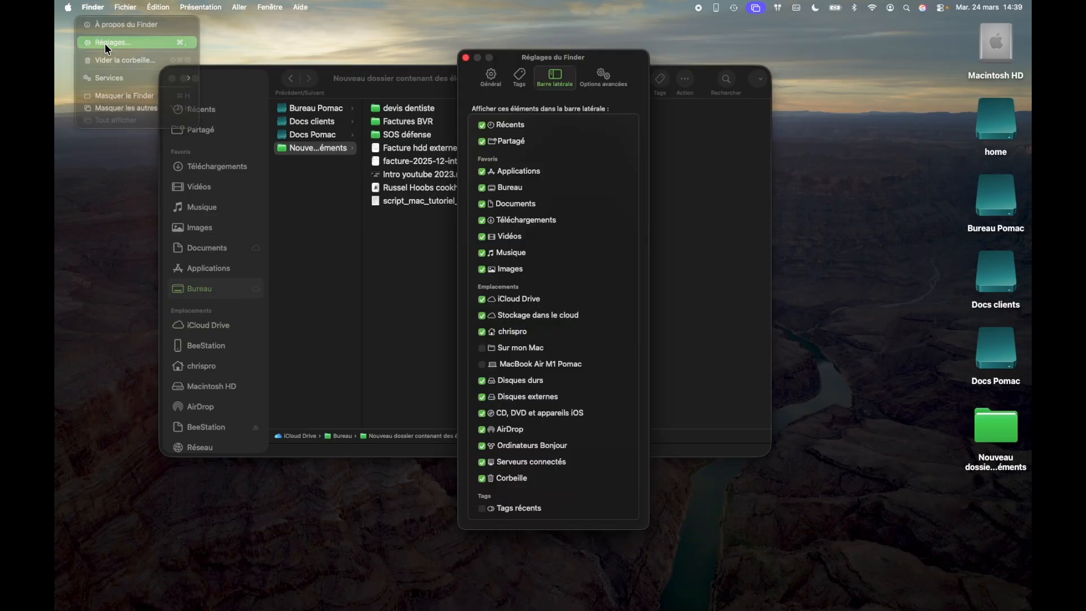
Review the Général, Tags, Barre latérale and Options avancées sections of the Finder settings, then close the settings window
{"action": "left_click", "coordinate": [491, 78]}
{"action": "left_click", "coordinate": [520, 78]}
{"action": "left_click", "coordinate": [554, 77]}
{"action": "left_click", "coordinate": [609, 77]}
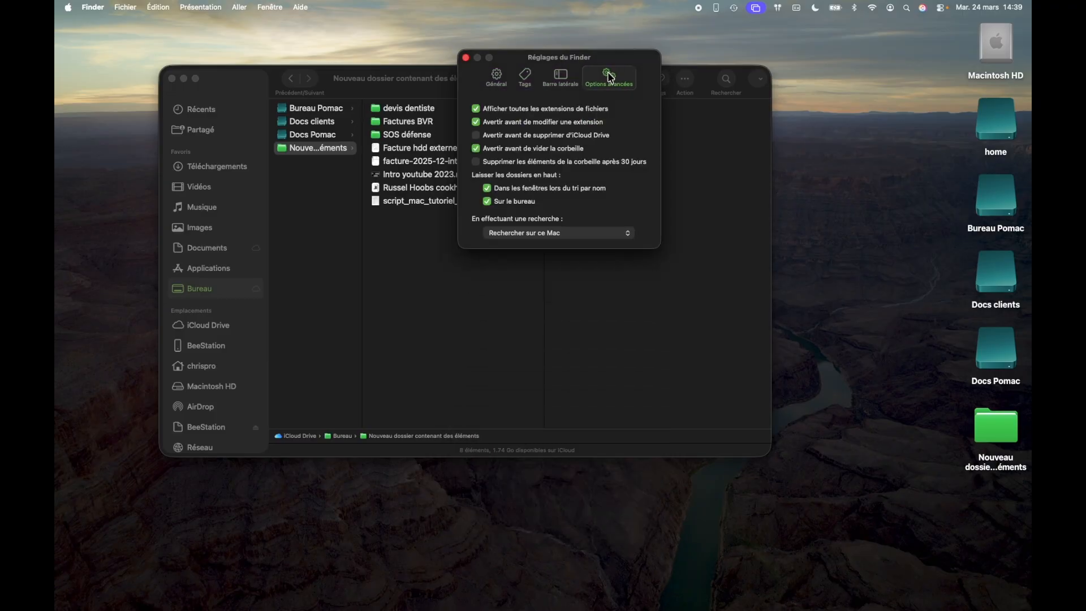
{"action": "left_click", "coordinate": [466, 58]}
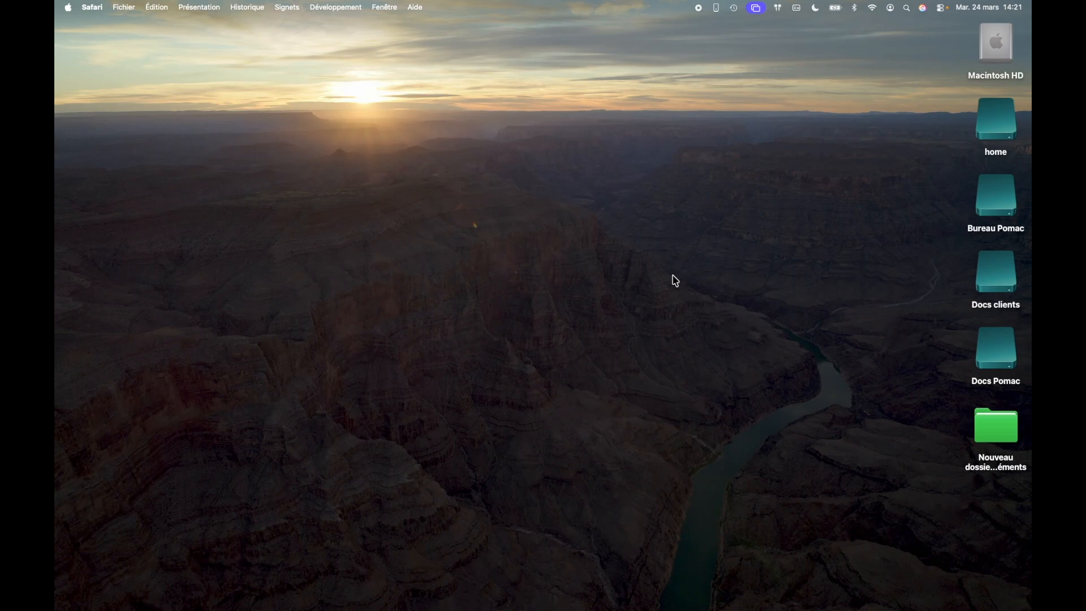
Remove Calendrier from the Dock and add it back beside Photos from the applications overview
{"action": "mouse_move", "coordinate": [517, 608]}
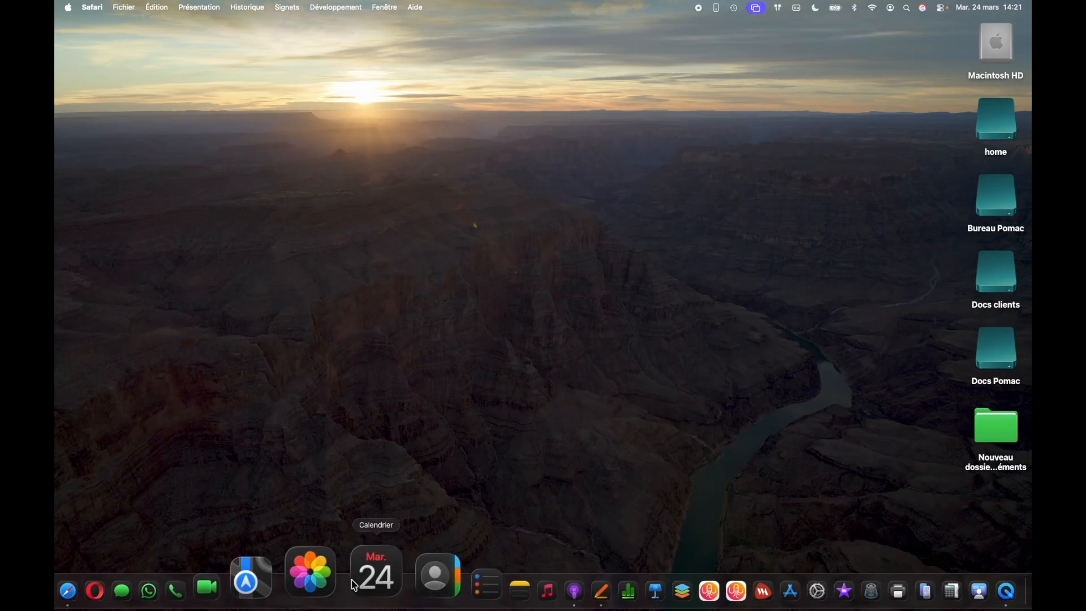
{"action": "left_click_drag", "start_coordinate": [357, 585], "coordinate": [376, 254]}
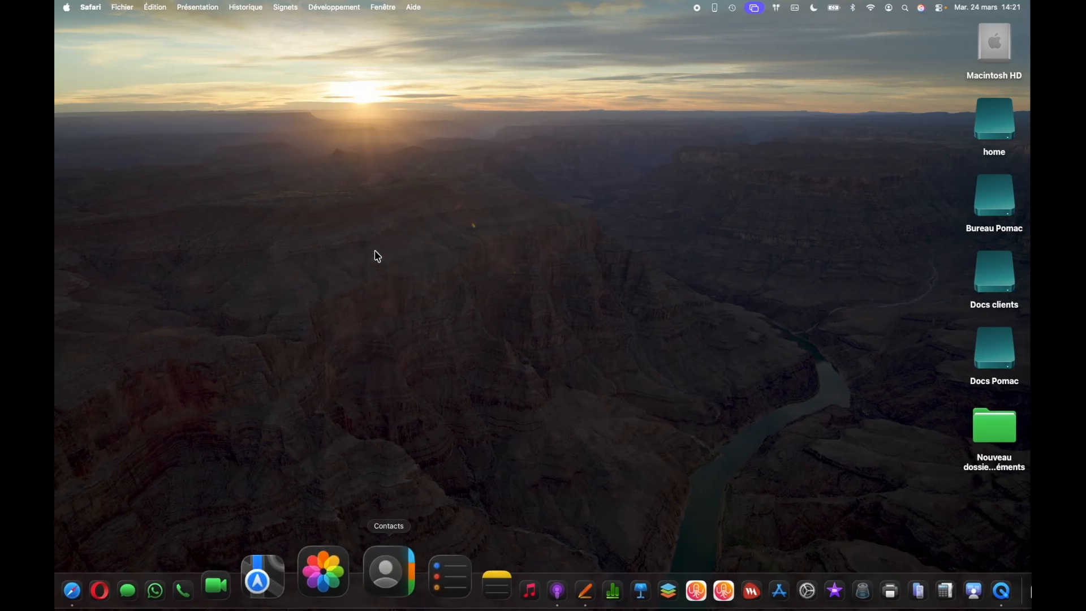
{"action": "mouse_move", "coordinate": [459, 609]}
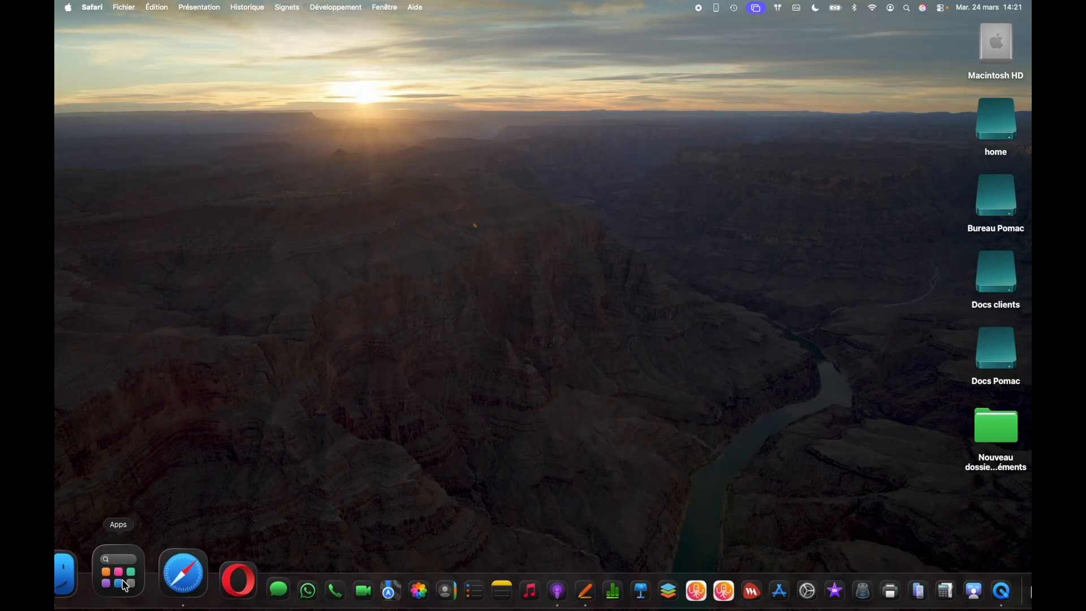
{"action": "left_click", "coordinate": [125, 586]}
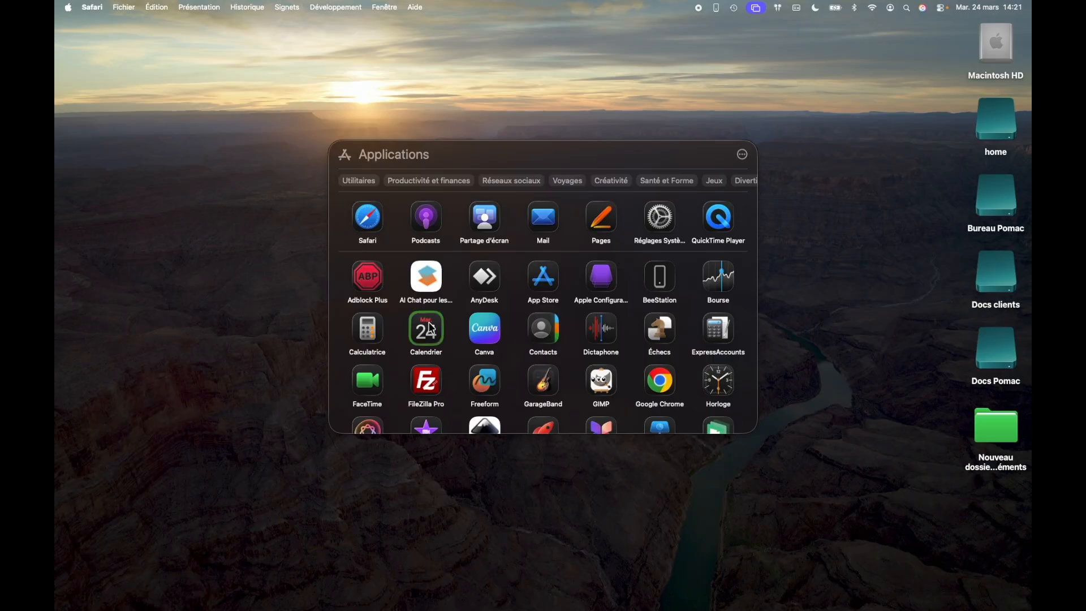
{"action": "left_click_drag", "start_coordinate": [431, 328], "coordinate": [369, 594]}
Launch Pages from the Dock and dismiss the applications overview
{"action": "mouse_move", "coordinate": [526, 603]}
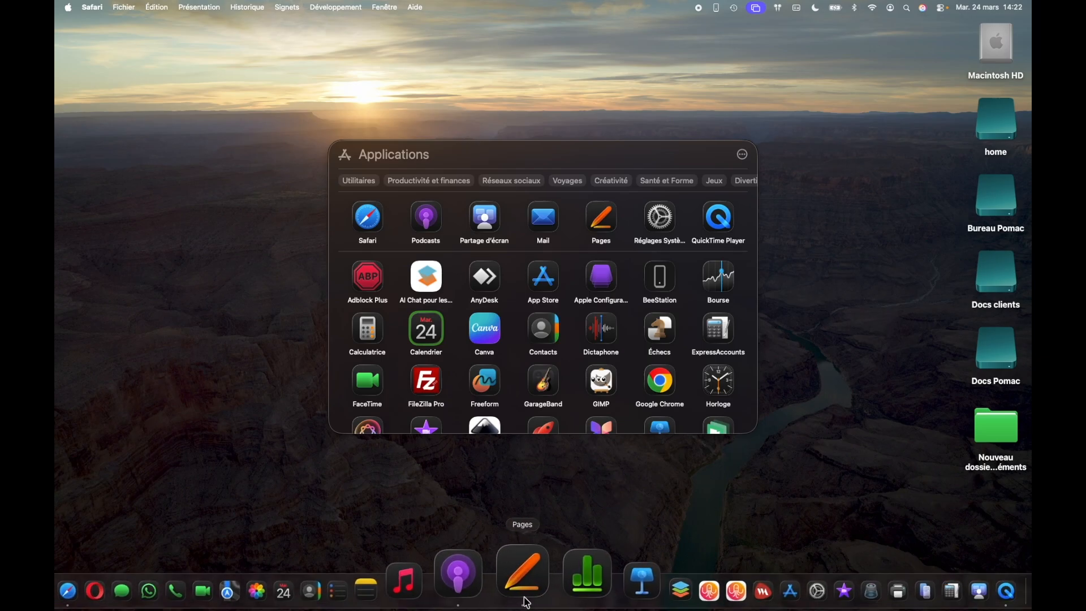
{"action": "left_click", "coordinate": [525, 591]}
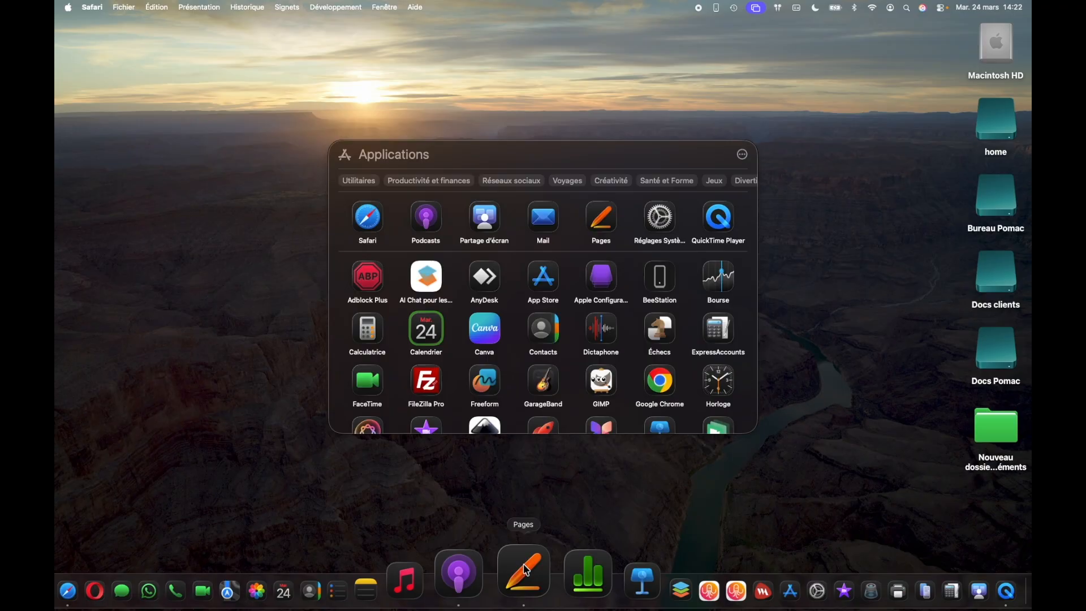
{"action": "left_click", "coordinate": [281, 371]}
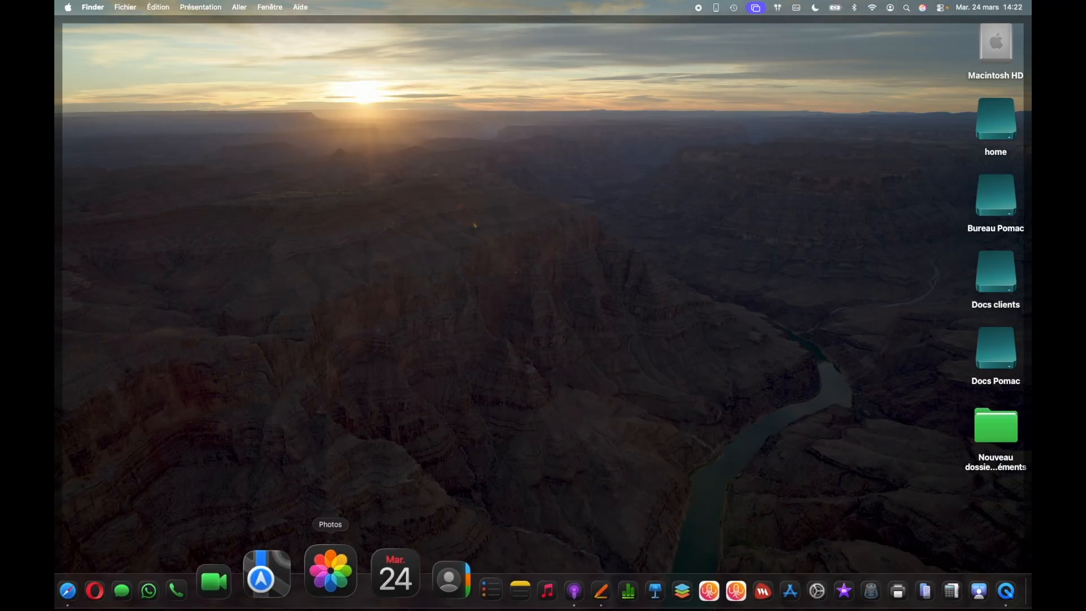
Open Safari from the Dock and quit it completely
{"action": "left_click", "coordinate": [147, 573]}
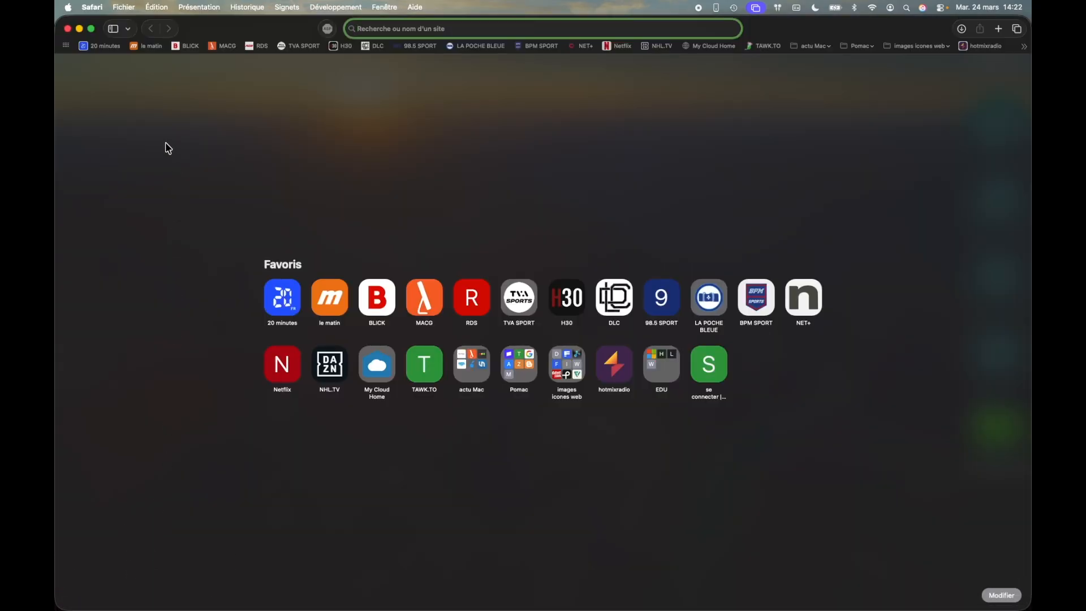
{"action": "left_click", "coordinate": [90, 7]}
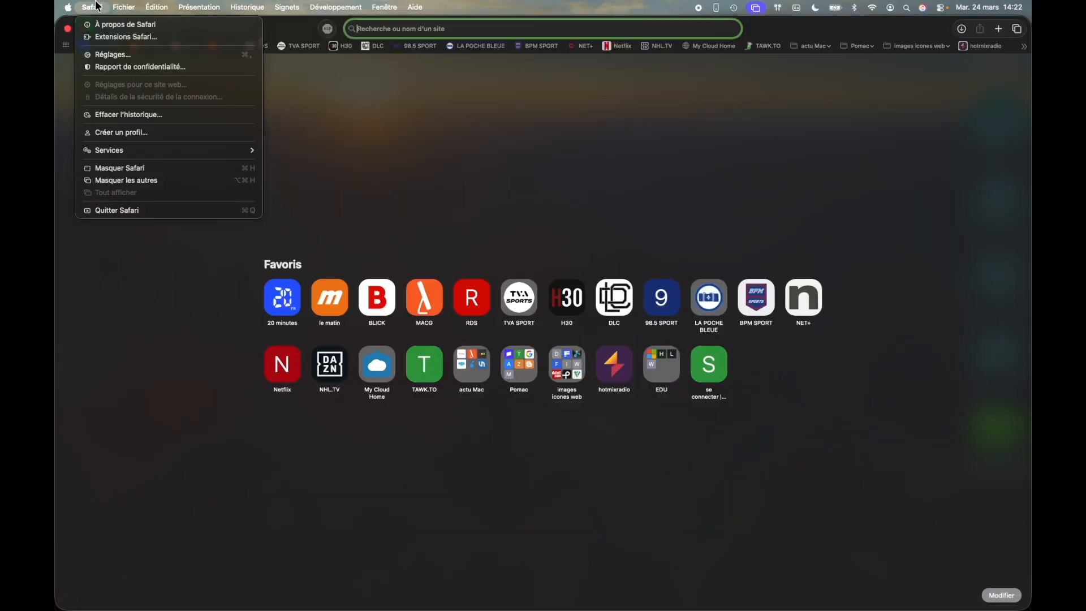
{"action": "left_click", "coordinate": [141, 212]}
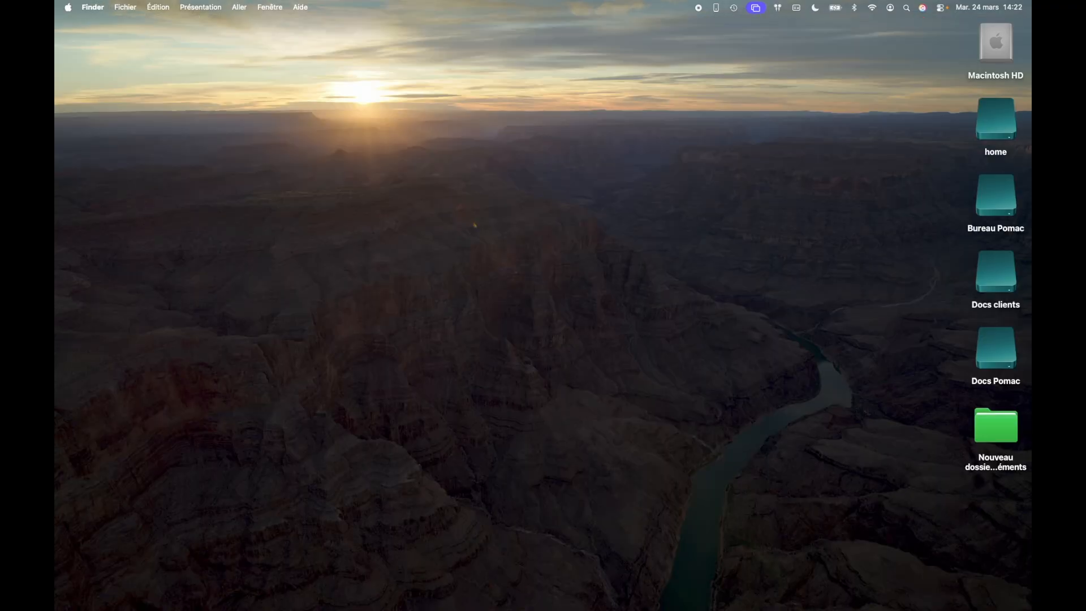
{"action": "mouse_move", "coordinate": [151, 590]}
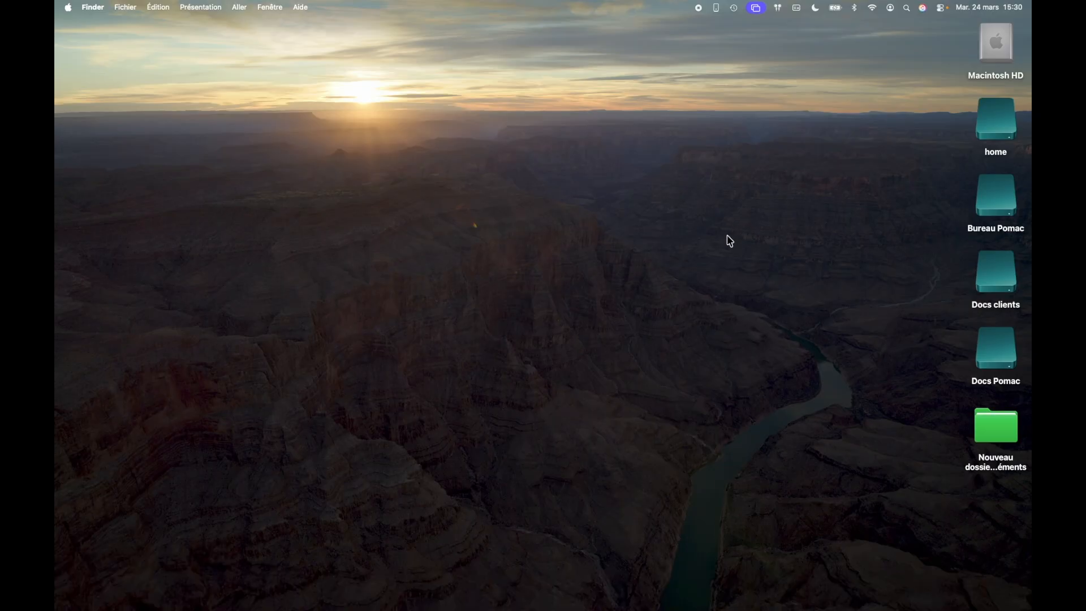
Add the desktop folder "Nouveau dossier contenant des éléments" to the Dock, beyond the application icons
{"action": "mouse_move", "coordinate": [775, 605]}
{"action": "left_click", "coordinate": [996, 427]}
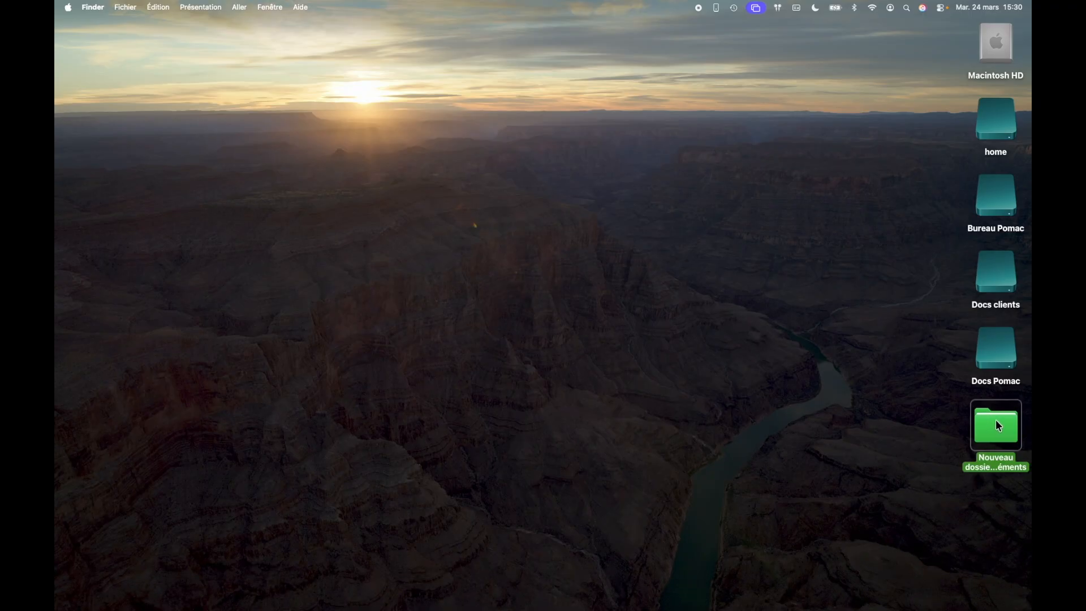
{"action": "left_click_drag", "start_coordinate": [996, 420], "coordinate": [956, 601]}
{"action": "mouse_move", "coordinate": [939, 599]}
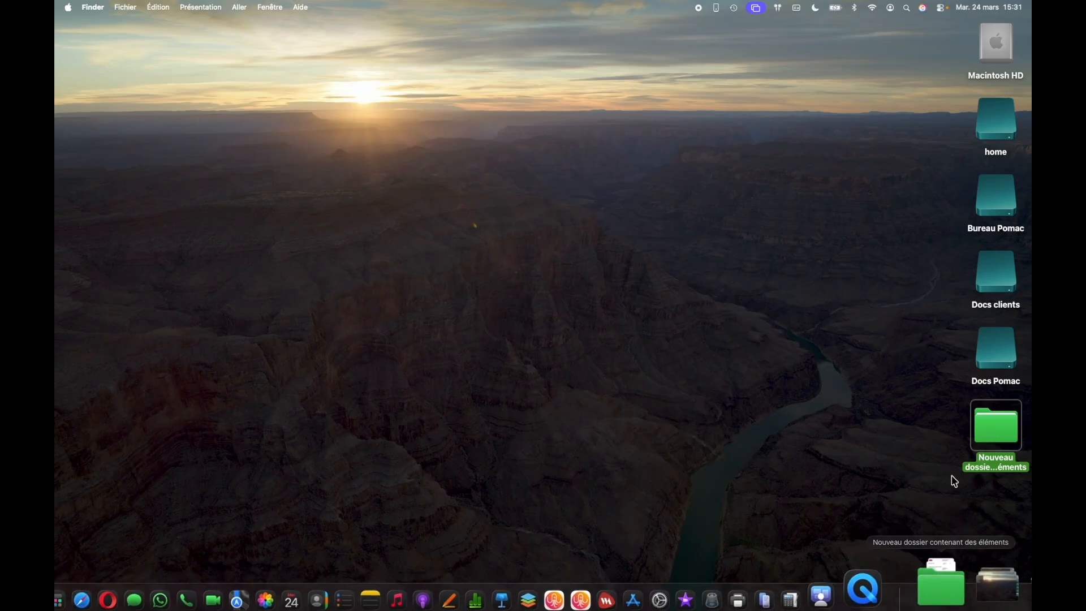
{"action": "mouse_move", "coordinate": [885, 589]}
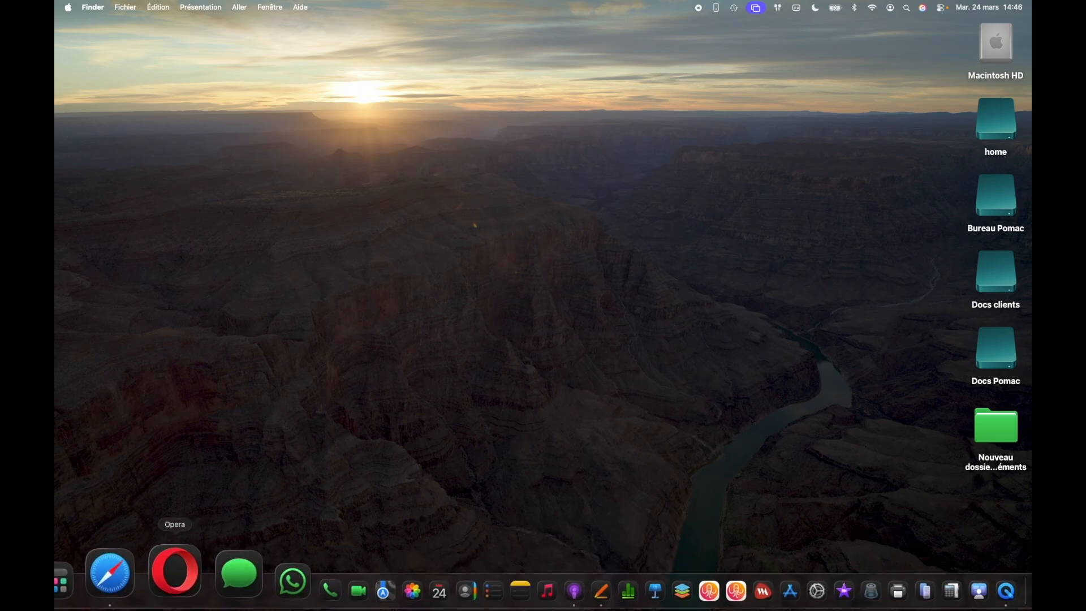
Open a Finder window and look through the apps in the Applications folder
{"action": "left_click", "coordinate": [92, 585]}
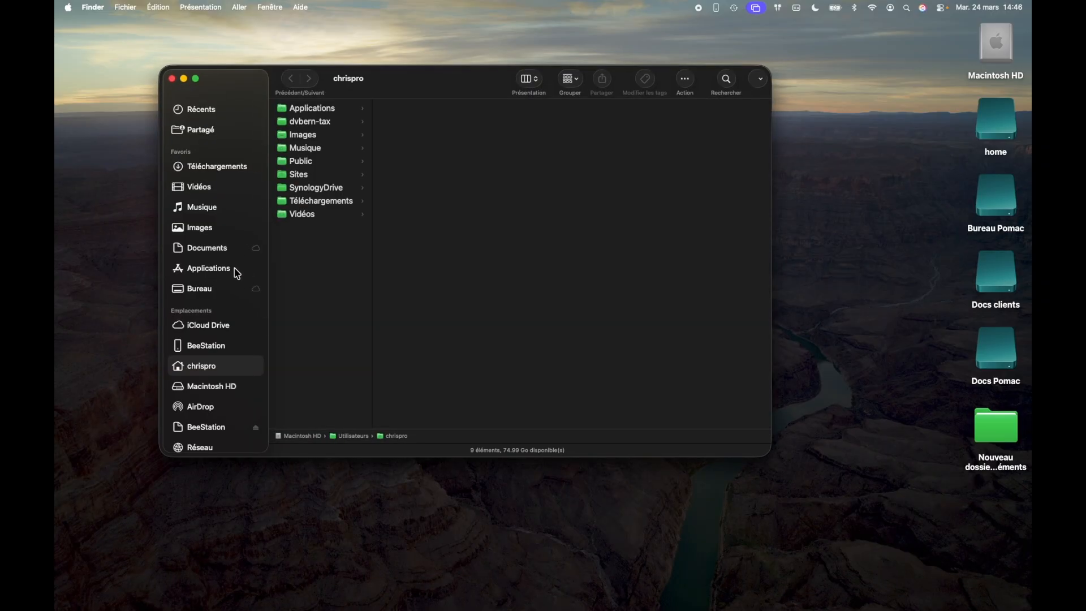
{"action": "left_click", "coordinate": [207, 273]}
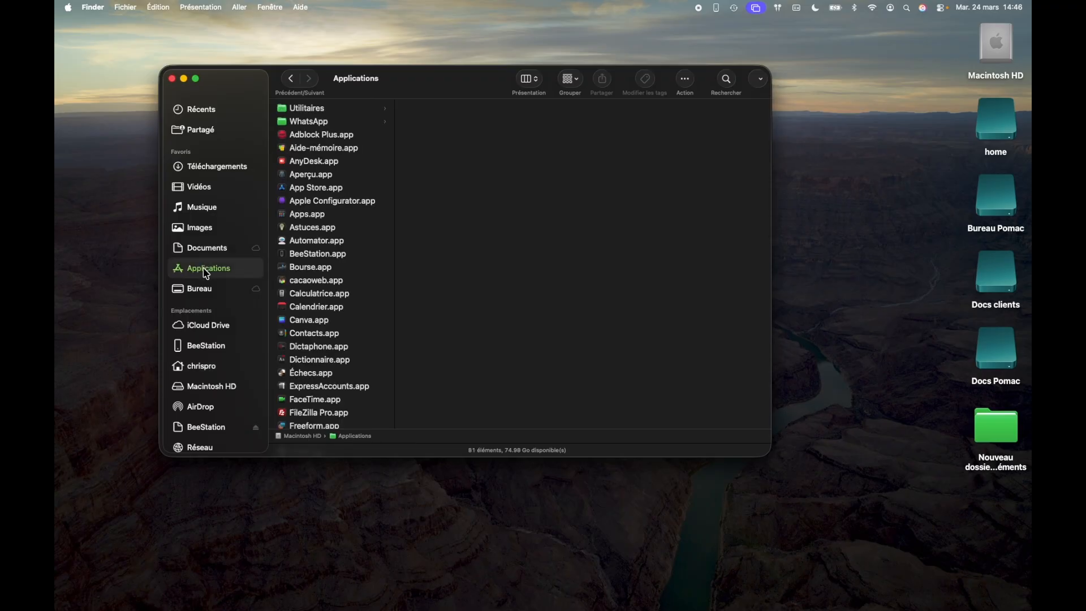
{"action": "scroll", "coordinate": [339, 205], "scroll_direction": "down", "scroll_amount": 5}
{"action": "scroll", "coordinate": [338, 204], "scroll_direction": "down", "scroll_amount": 10}
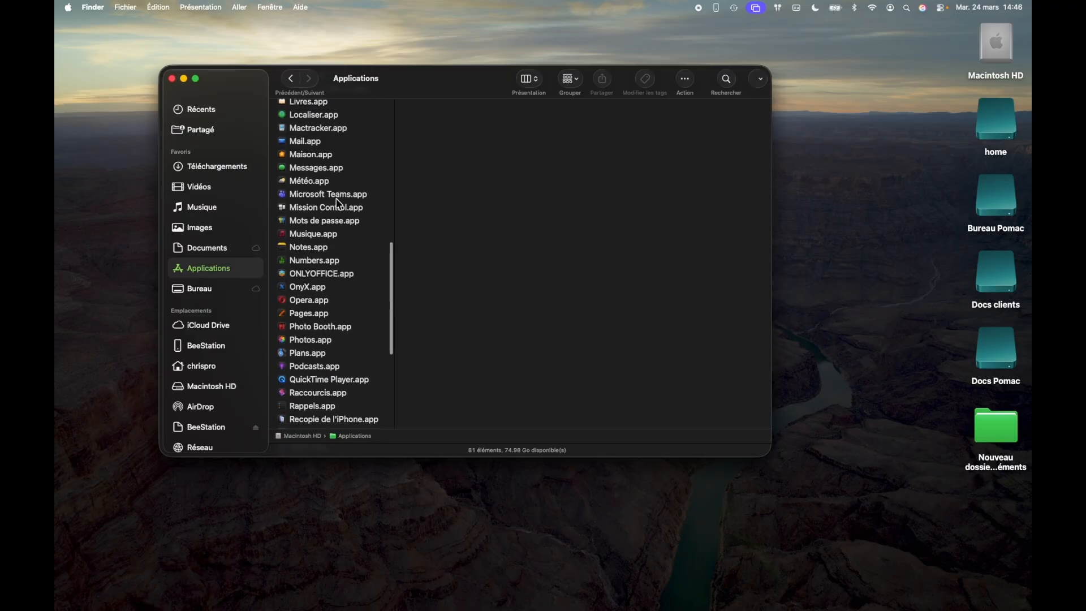
Open the Apps overview from the Dock and look through the installed applications down the list and back
{"action": "mouse_move", "coordinate": [297, 594]}
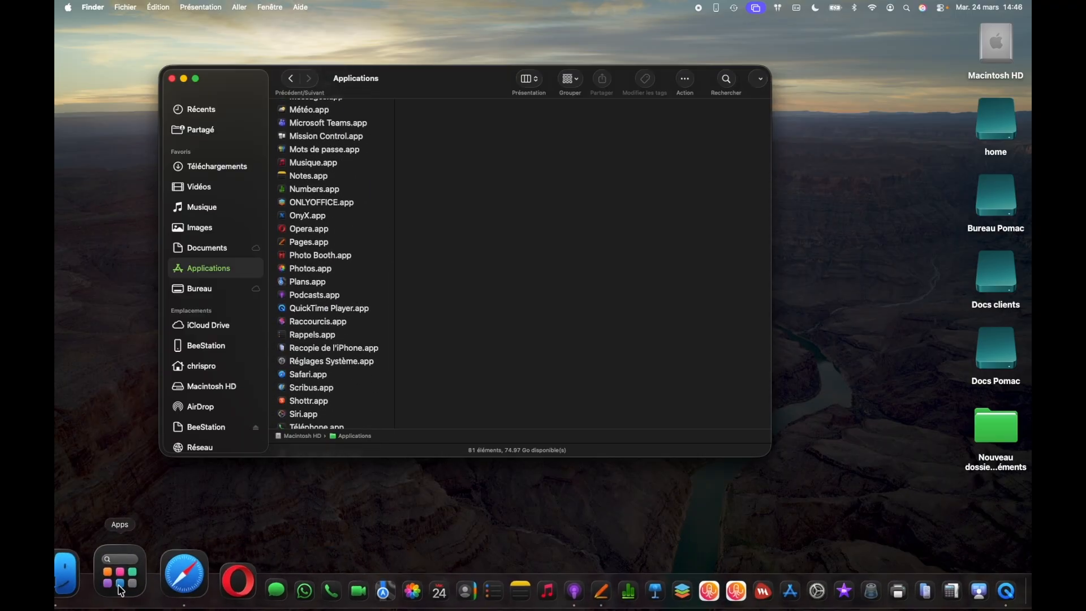
{"action": "left_click", "coordinate": [120, 591]}
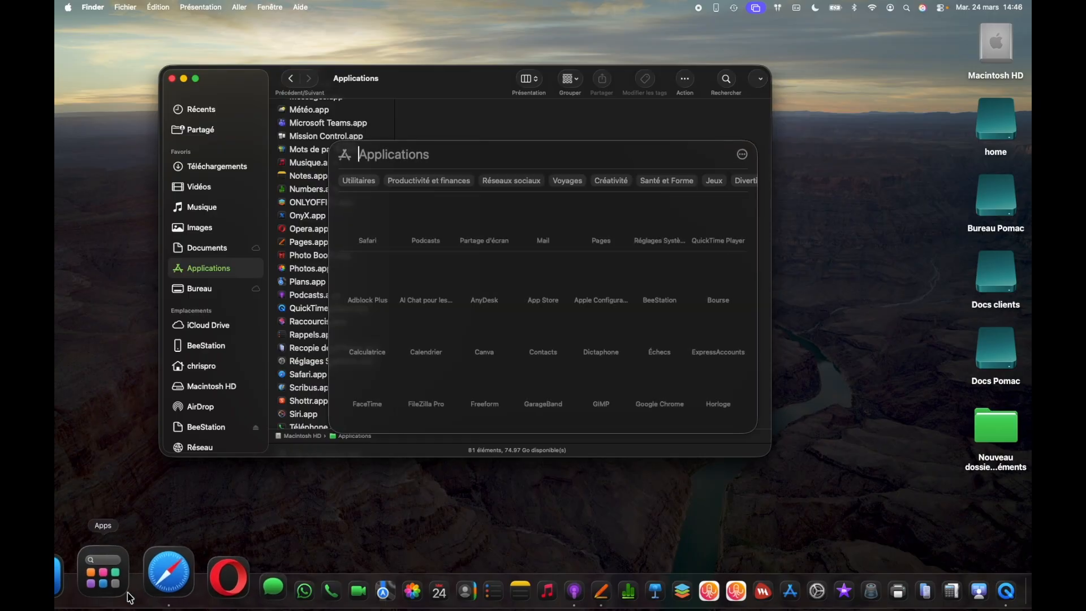
{"action": "scroll", "coordinate": [645, 227], "scroll_direction": "down", "scroll_amount": 5}
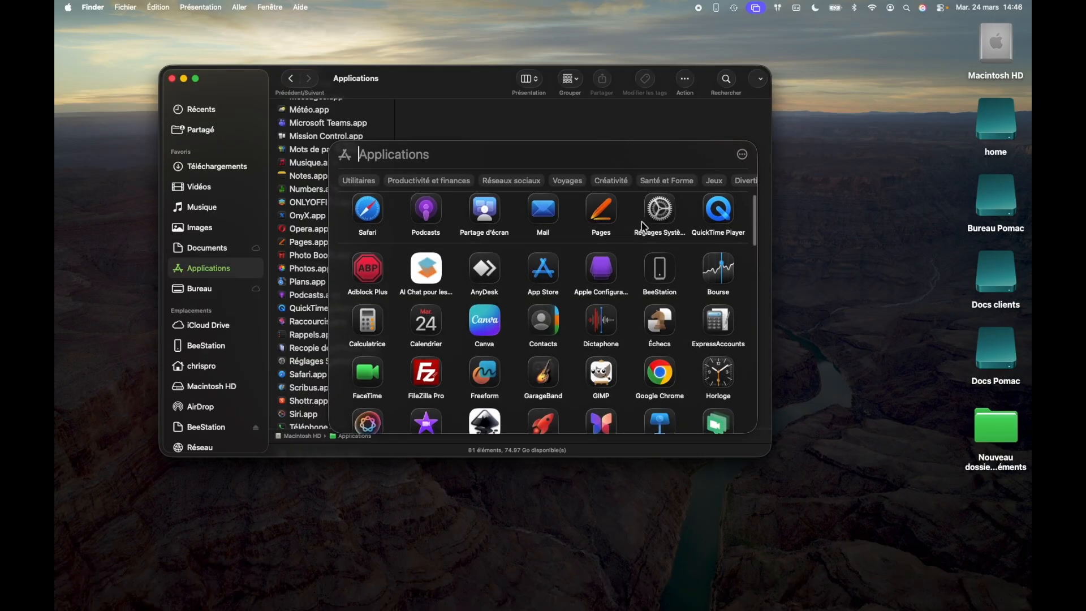
{"action": "scroll", "coordinate": [645, 228], "scroll_direction": "down", "scroll_amount": 8}
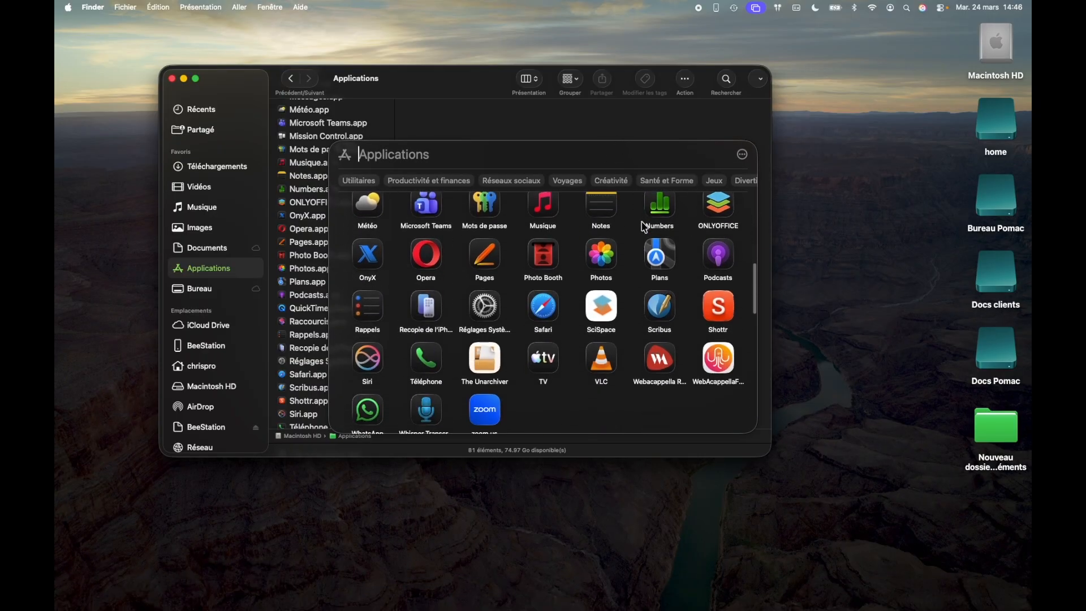
{"action": "scroll", "coordinate": [645, 227], "scroll_direction": "up", "scroll_amount": 12}
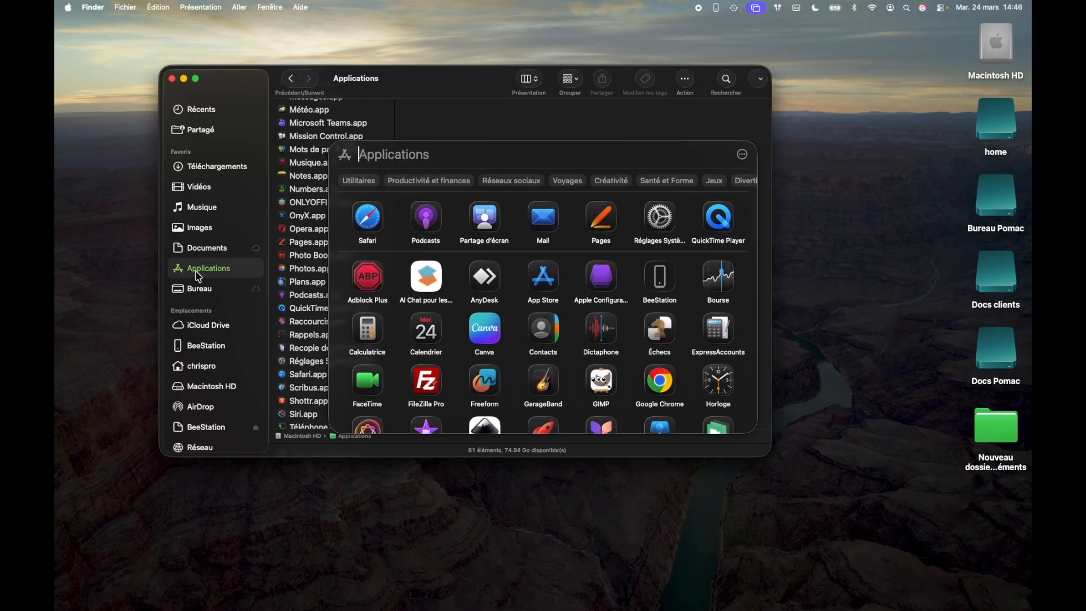
{"action": "mouse_move", "coordinate": [121, 604]}
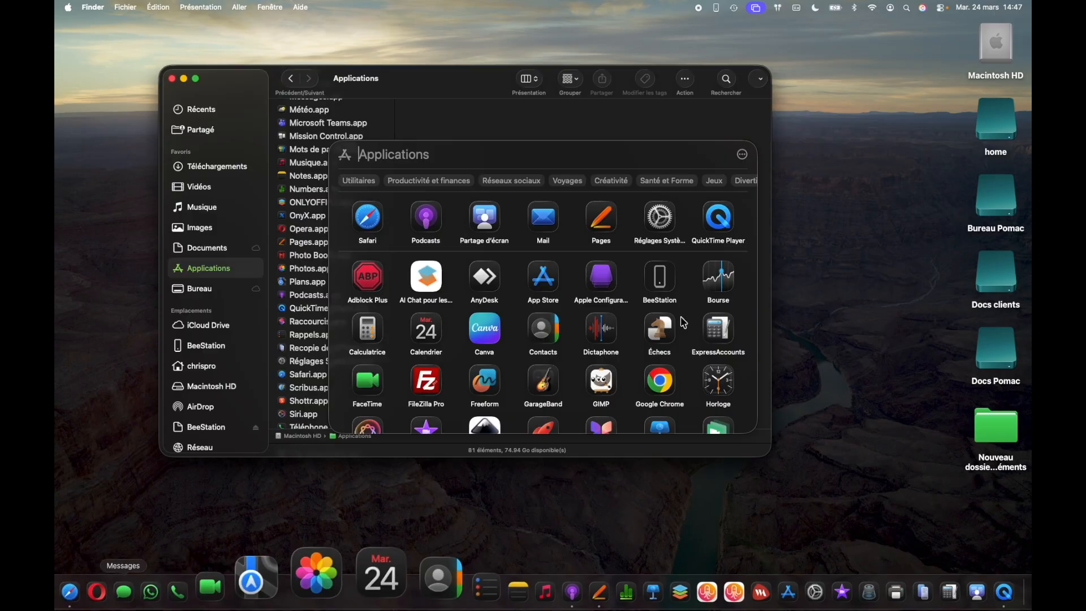
Dismiss the applications overview, bring the windows back from the revealed desktop and close the Applications Finder window
{"action": "left_click", "coordinate": [868, 97]}
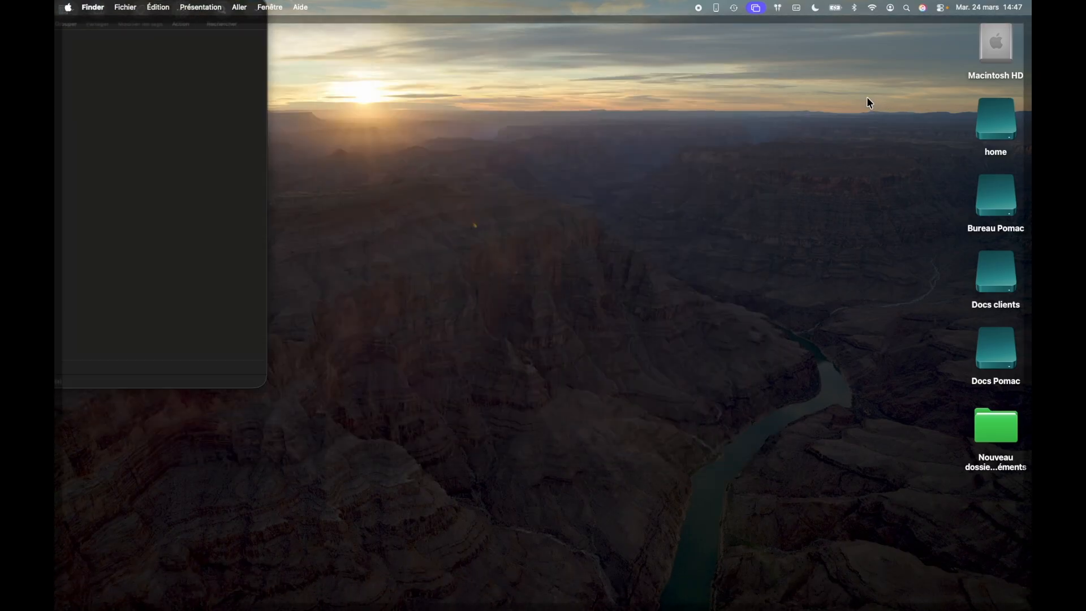
{"action": "left_click", "coordinate": [820, 121]}
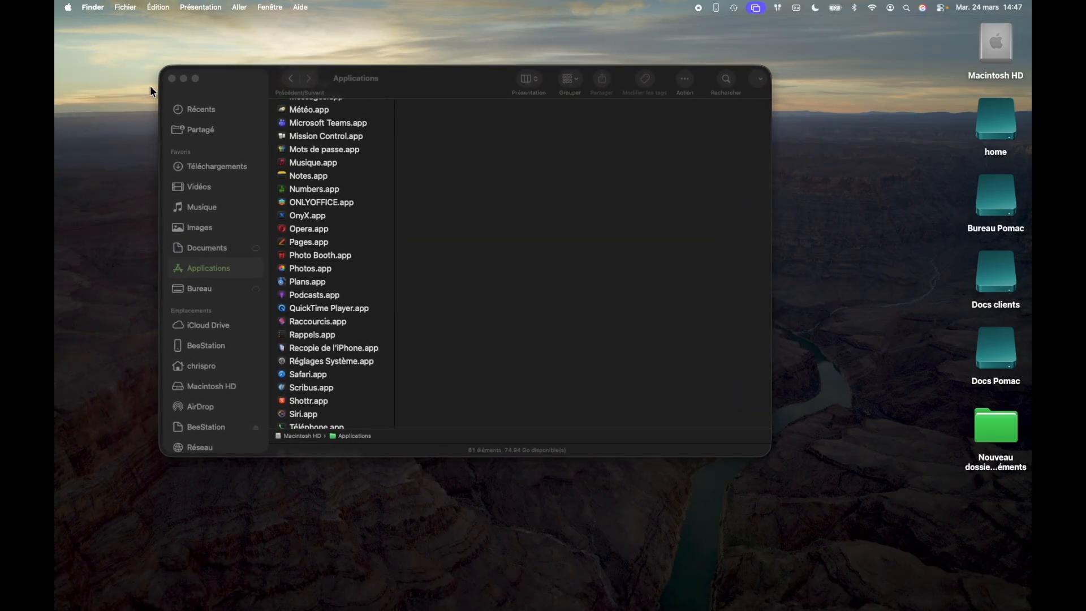
{"action": "left_click", "coordinate": [172, 79]}
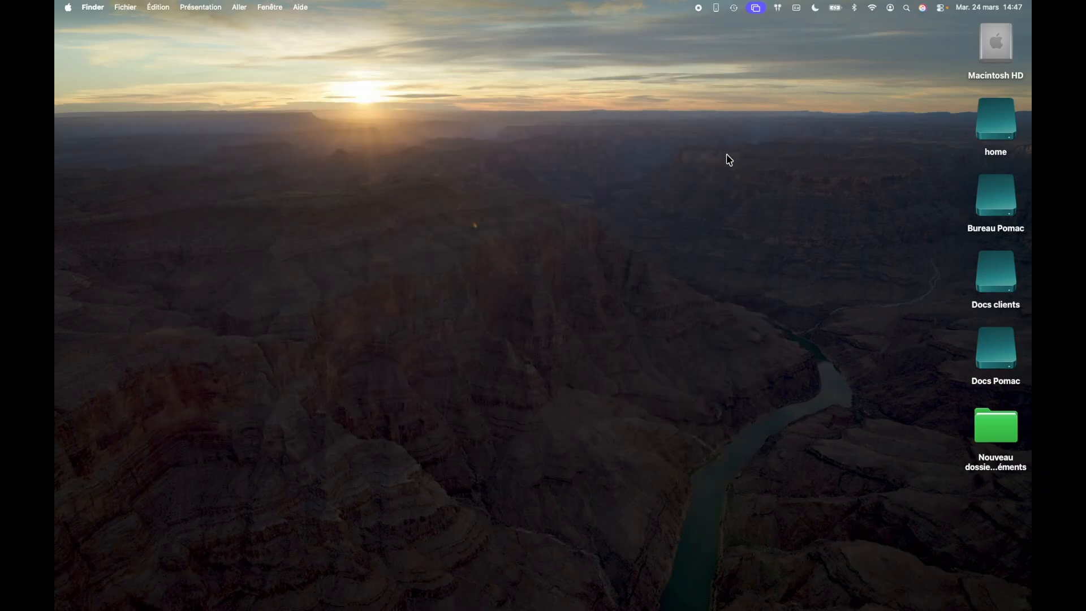
Search Spotlight for safari.app and open Safari from the results
{"action": "left_click", "coordinate": [907, 9]}
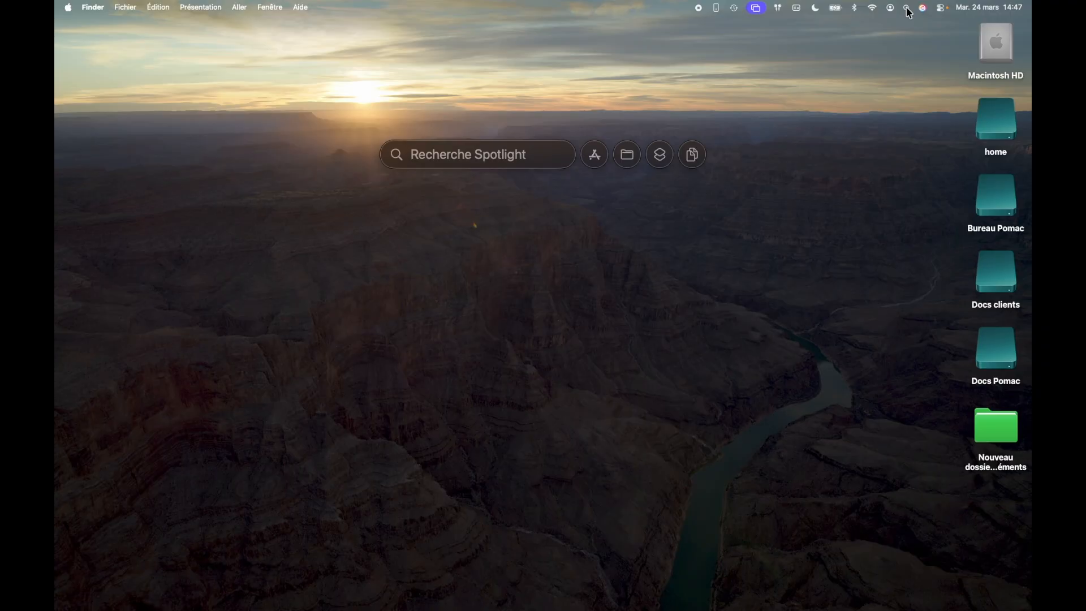
{"action": "type", "text": "safari.app"}
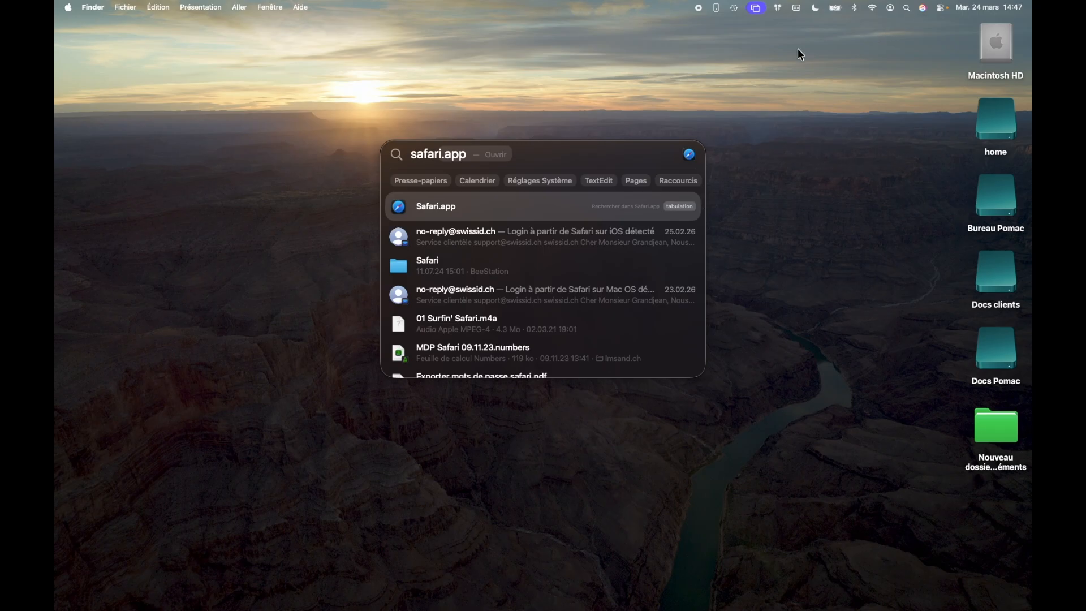
{"action": "left_click", "coordinate": [548, 204]}
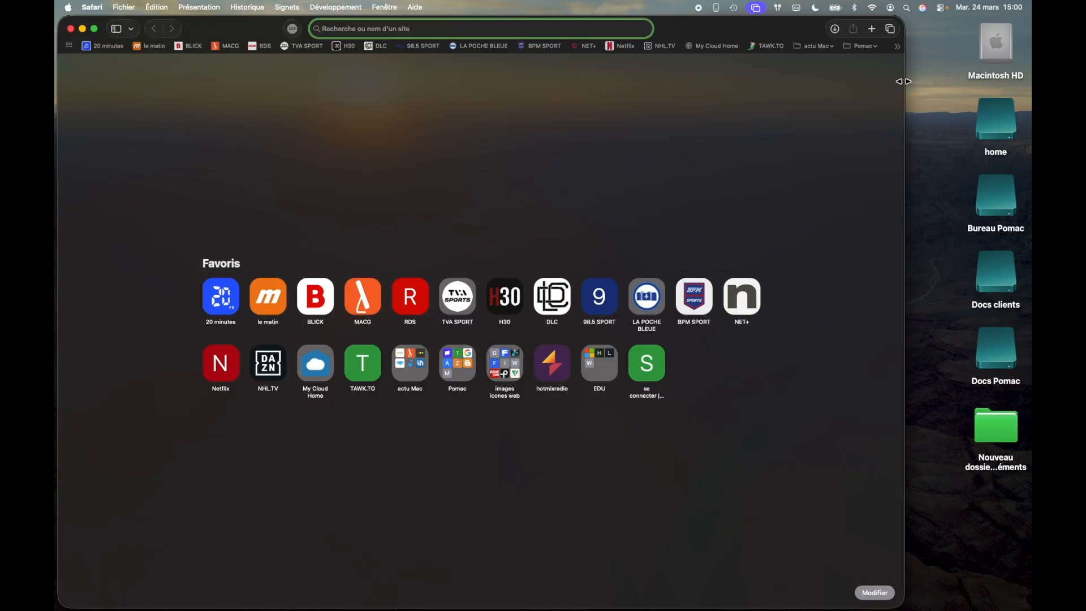
Narrow the Safari window to about two thirds of the screen width, then view its move, resize and arrange options
{"action": "left_click_drag", "start_coordinate": [902, 81], "coordinate": [871, 85]}
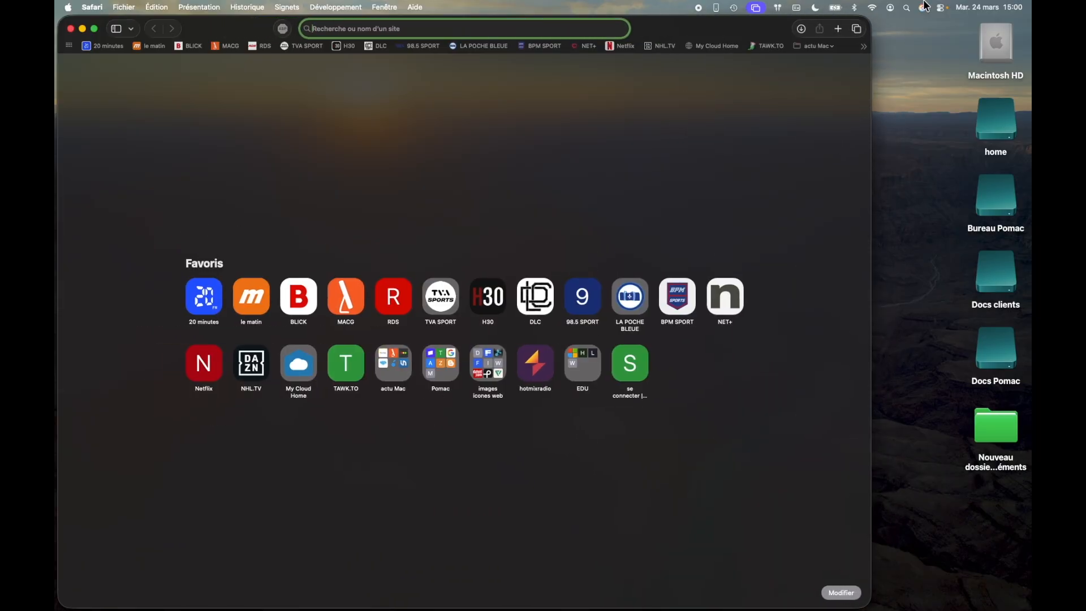
{"action": "left_click_drag", "start_coordinate": [866, 602], "coordinate": [677, 610]}
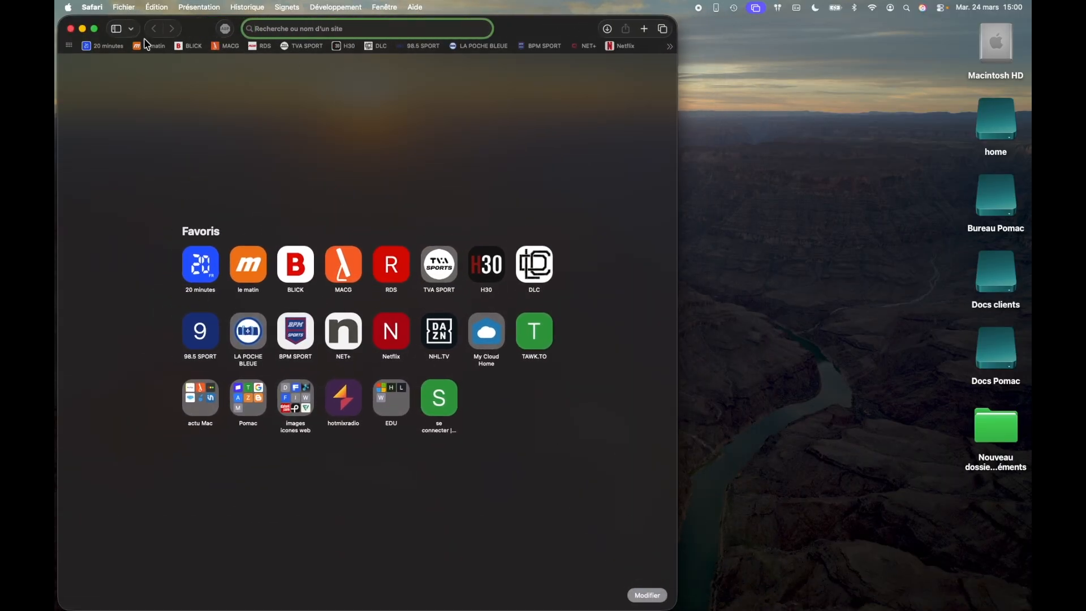
{"action": "mouse_move", "coordinate": [96, 36]}
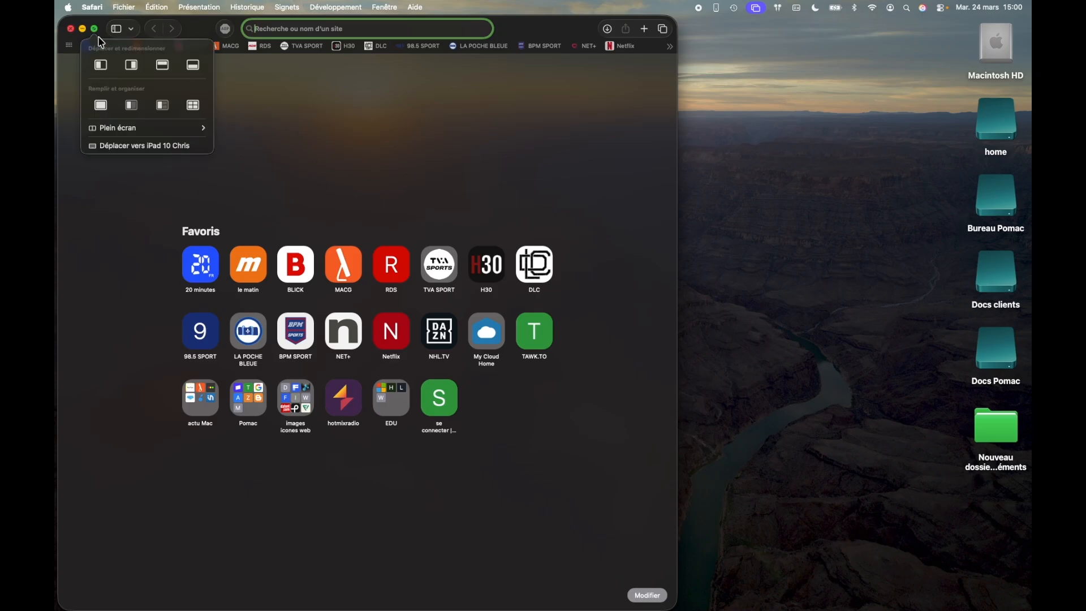
{"action": "left_click", "coordinate": [409, 149]}
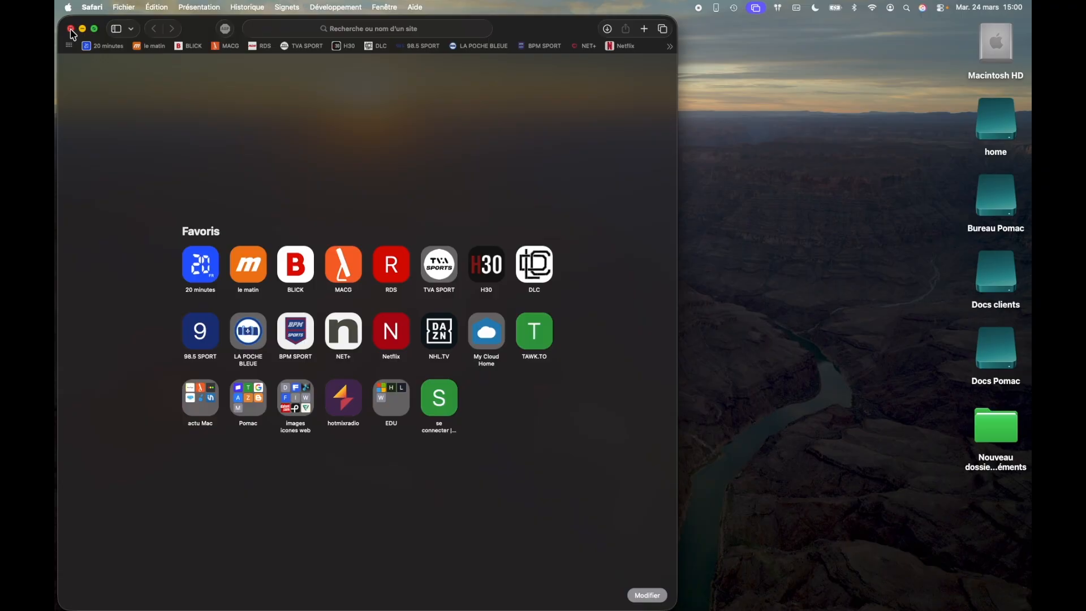
View Safari's application commands, including the quit command, without running any, and minimize the Safari window
{"action": "left_click", "coordinate": [92, 7]}
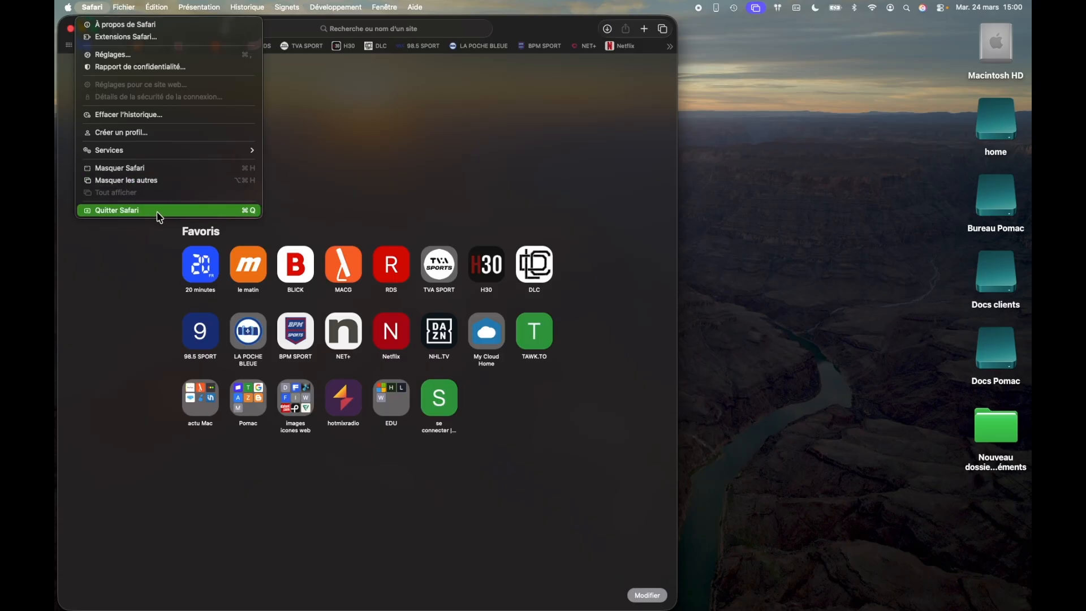
{"action": "left_click", "coordinate": [390, 147]}
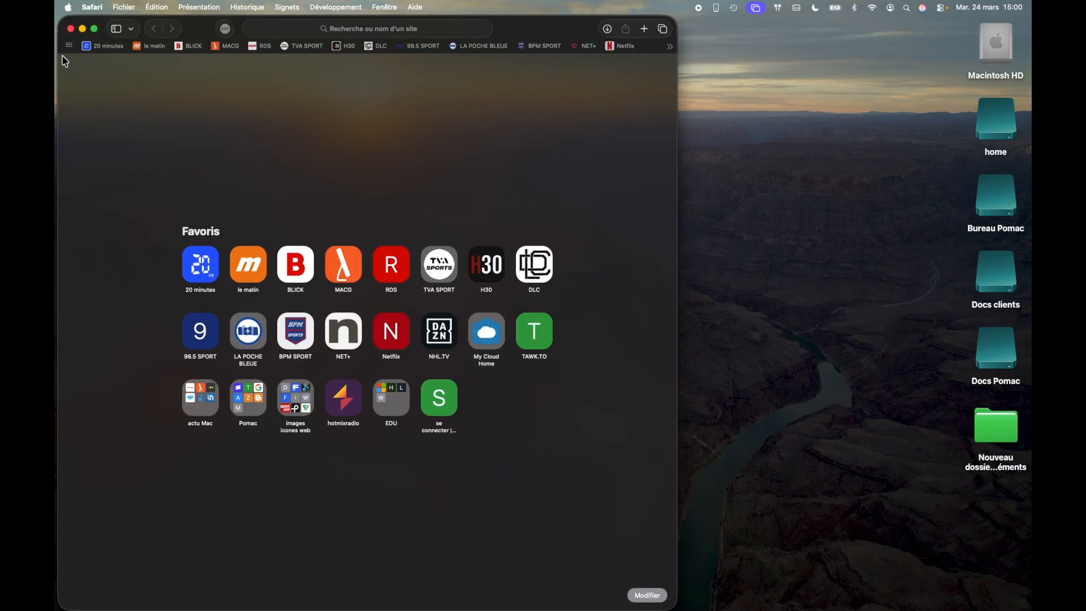
{"action": "left_click", "coordinate": [83, 28]}
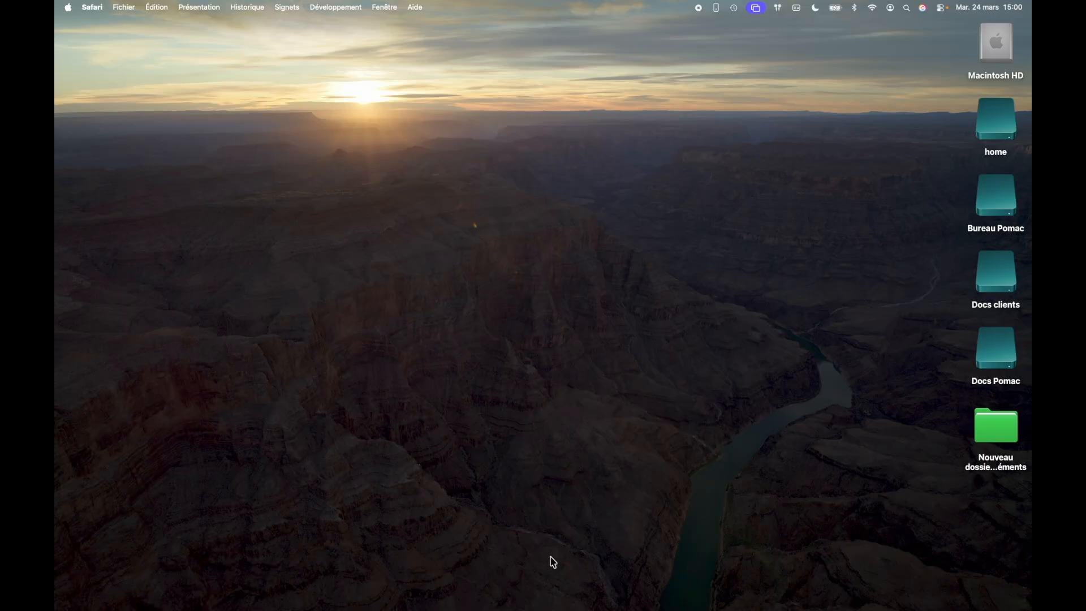
Bring up Podcasts from the Dock, minimize its window and restore both the Podcasts and Safari windows
{"action": "mouse_move", "coordinate": [673, 606]}
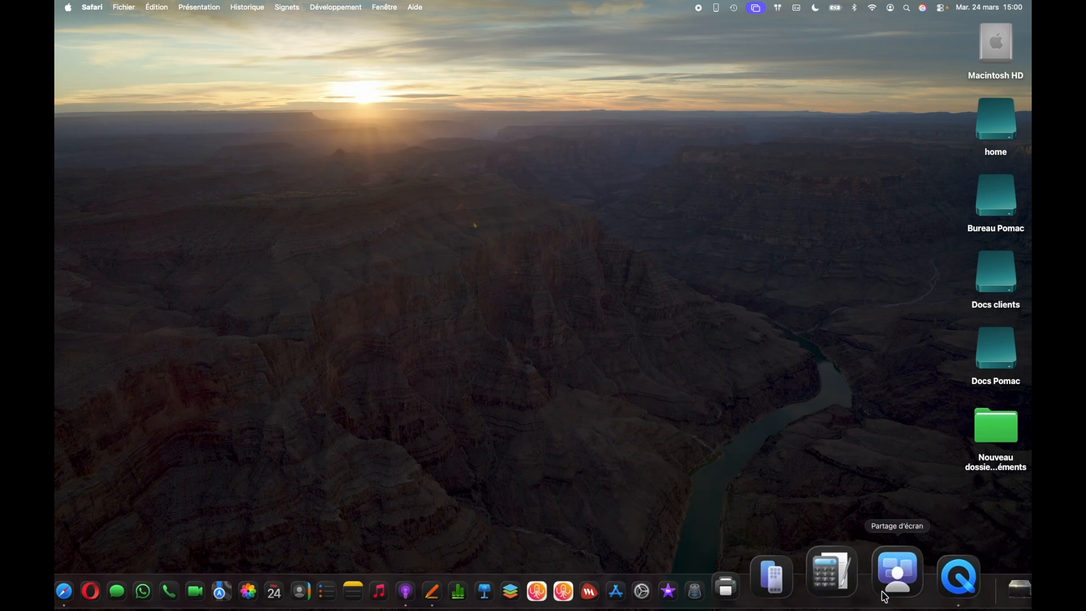
{"action": "left_click", "coordinate": [479, 591]}
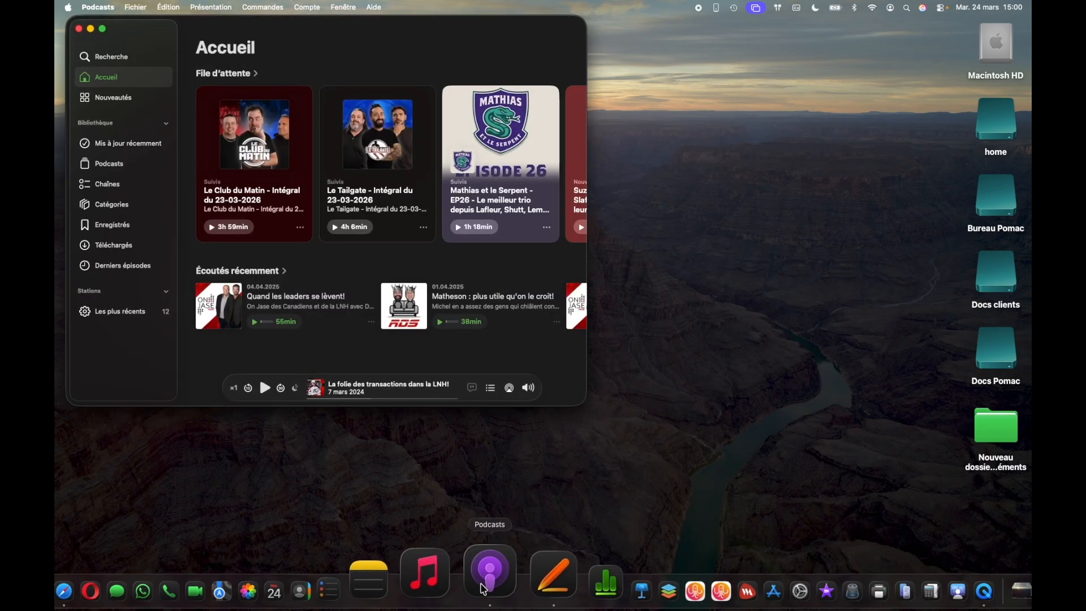
{"action": "left_click", "coordinate": [90, 29]}
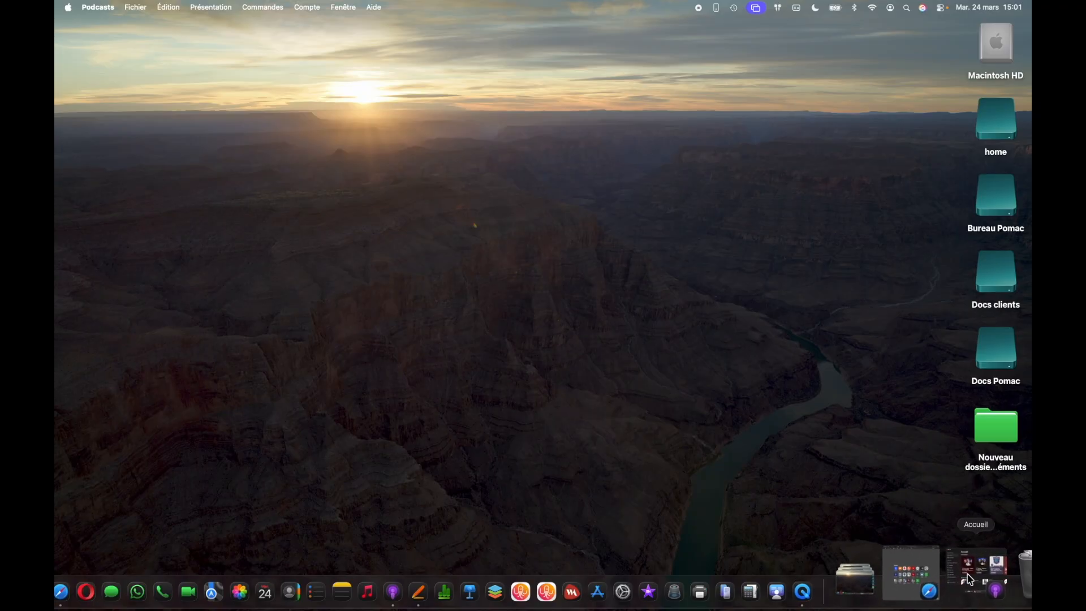
{"action": "left_click", "coordinate": [970, 580]}
{"action": "left_click", "coordinate": [968, 578]}
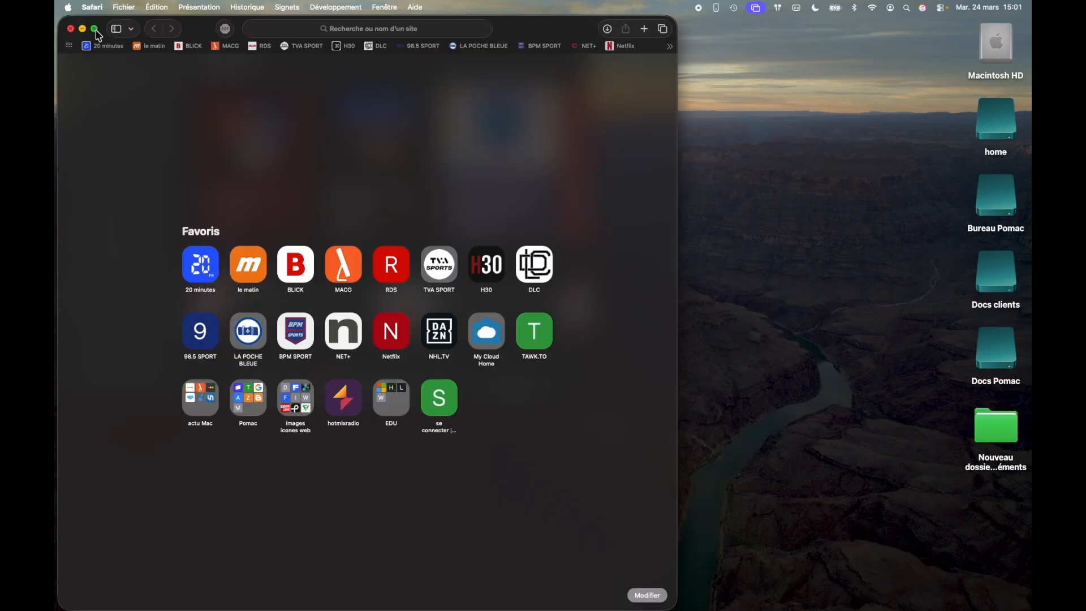
Switch the Safari window to full screen and back to its normal size twice
{"action": "mouse_move", "coordinate": [95, 32]}
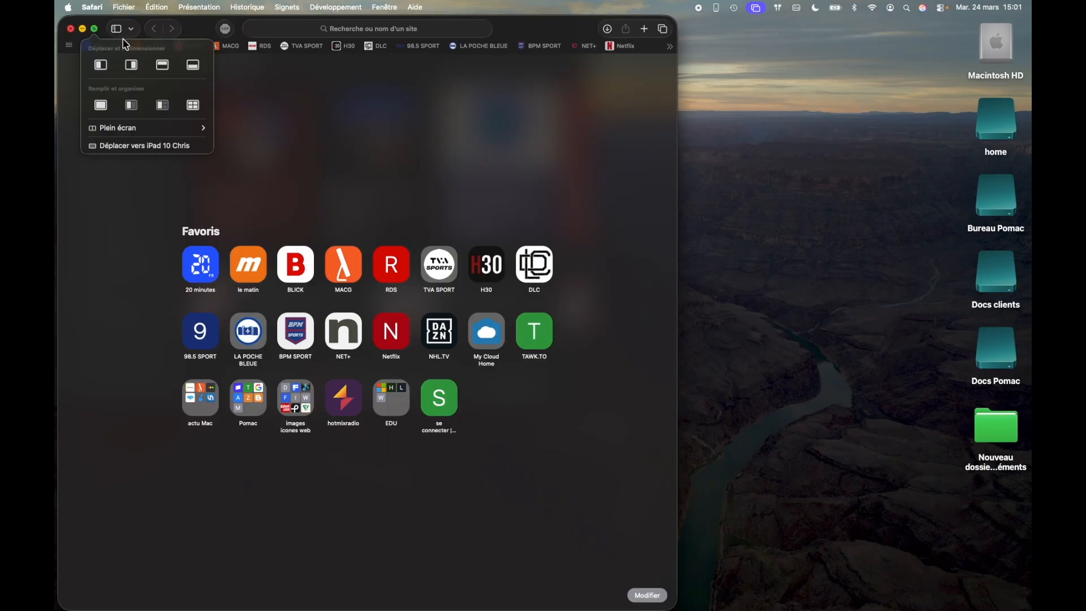
{"action": "left_click", "coordinate": [96, 31]}
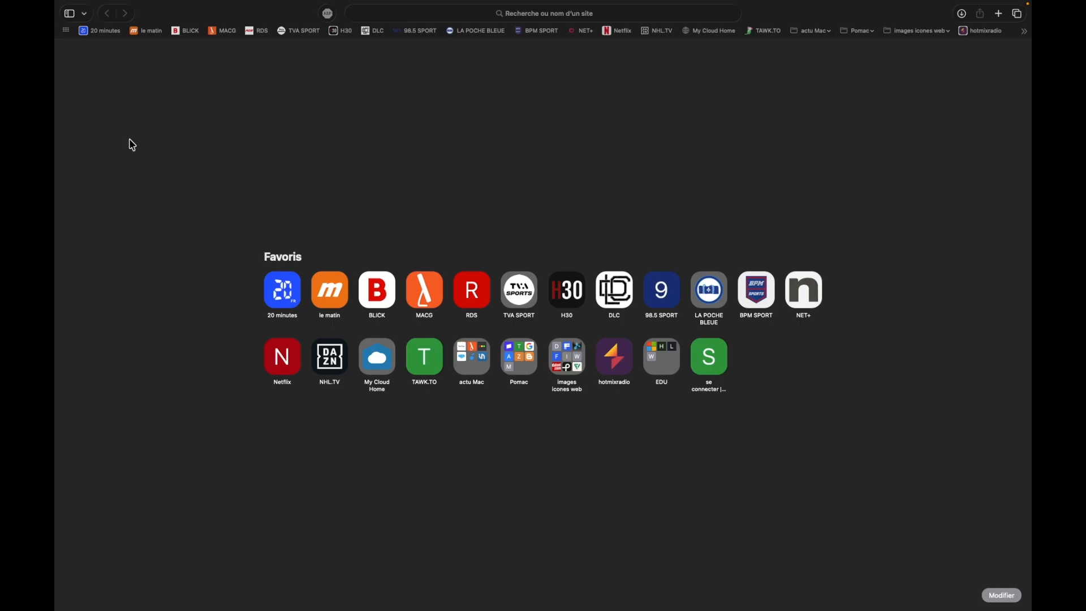
{"action": "mouse_move", "coordinate": [140, 5]}
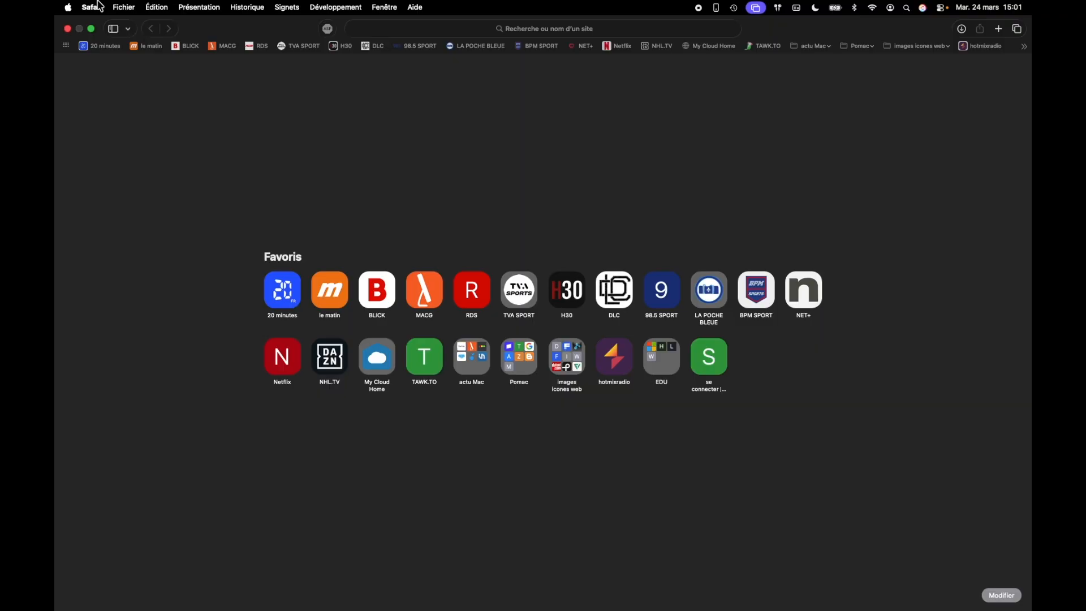
{"action": "left_click", "coordinate": [92, 29]}
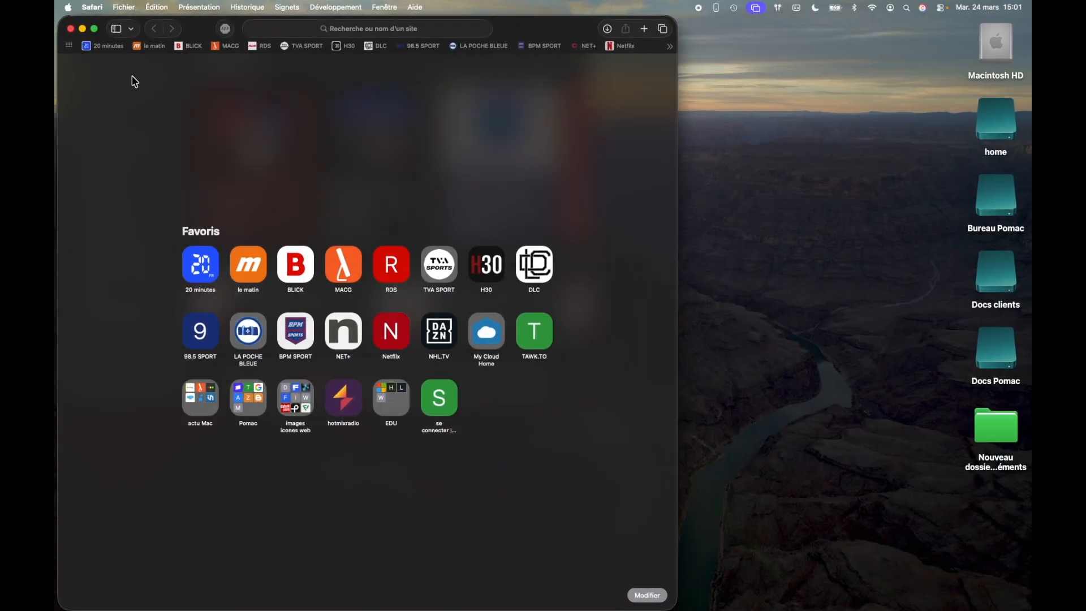
{"action": "left_click", "coordinate": [95, 29]}
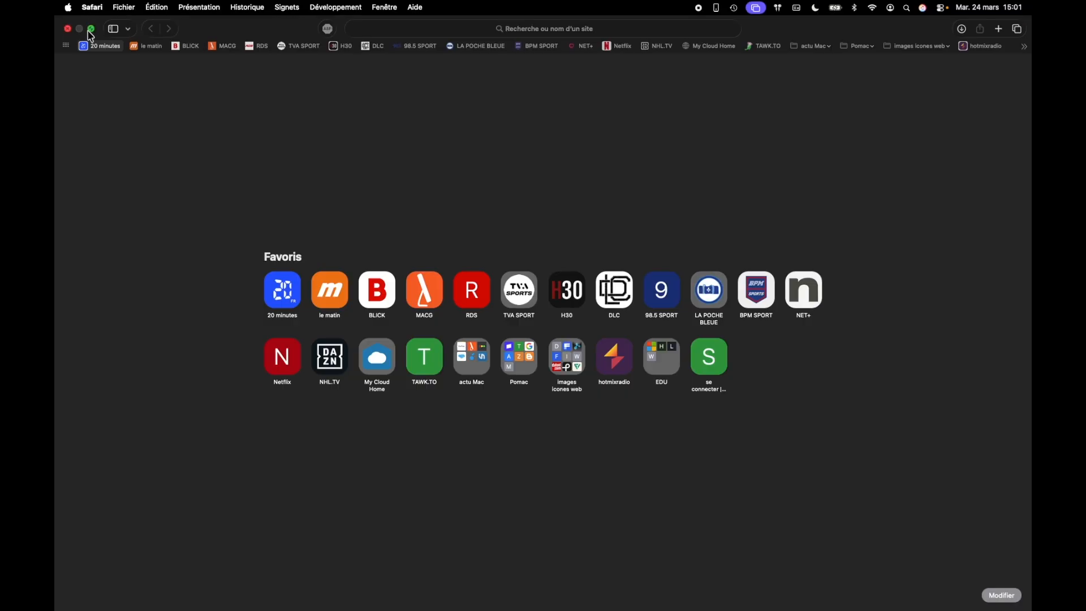
{"action": "left_click", "coordinate": [93, 30]}
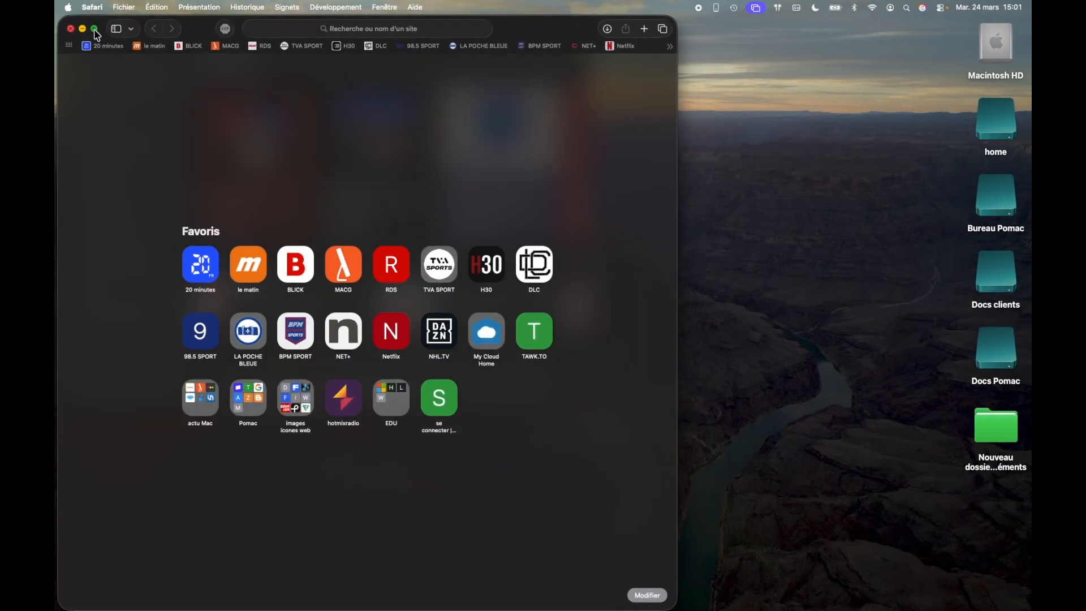
Tile the Safari window to the left half of the screen and the Podcasts window to the right half
{"action": "mouse_move", "coordinate": [95, 31]}
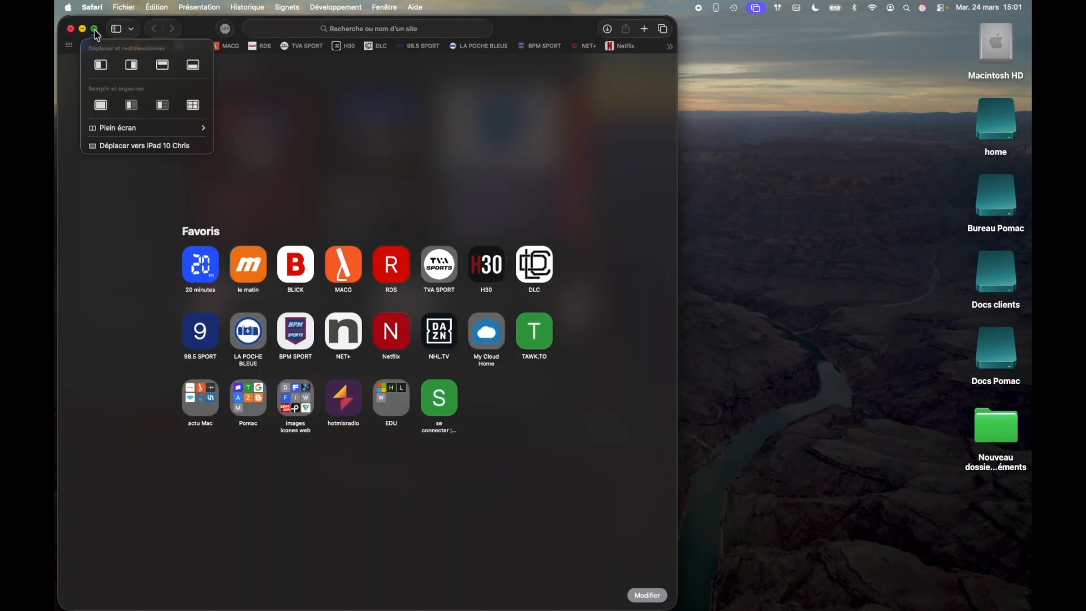
{"action": "left_click", "coordinate": [113, 72]}
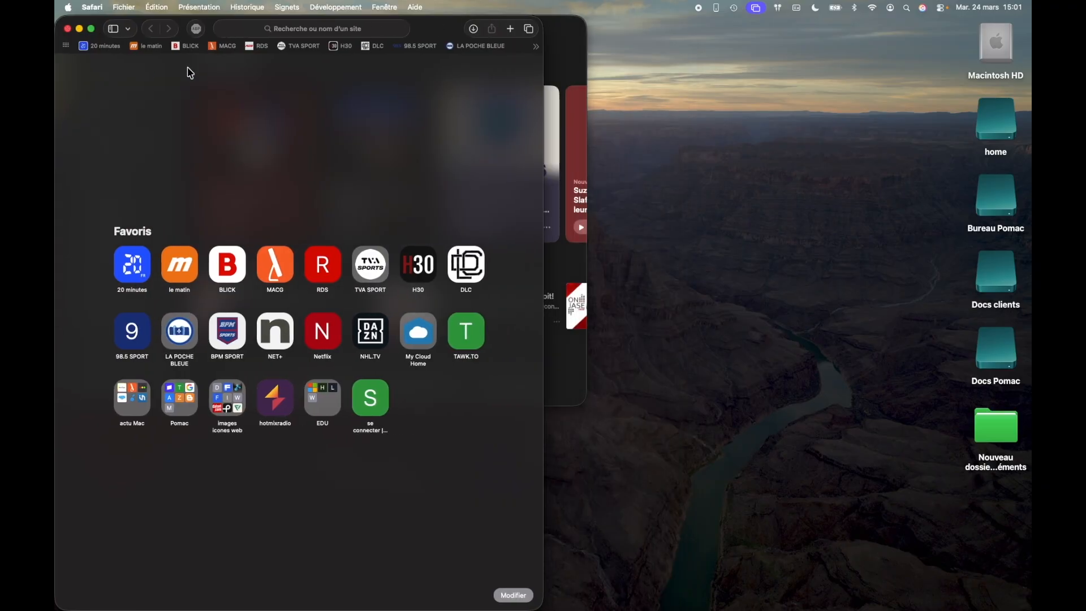
{"action": "left_click", "coordinate": [589, 44]}
{"action": "left_click", "coordinate": [250, 113]}
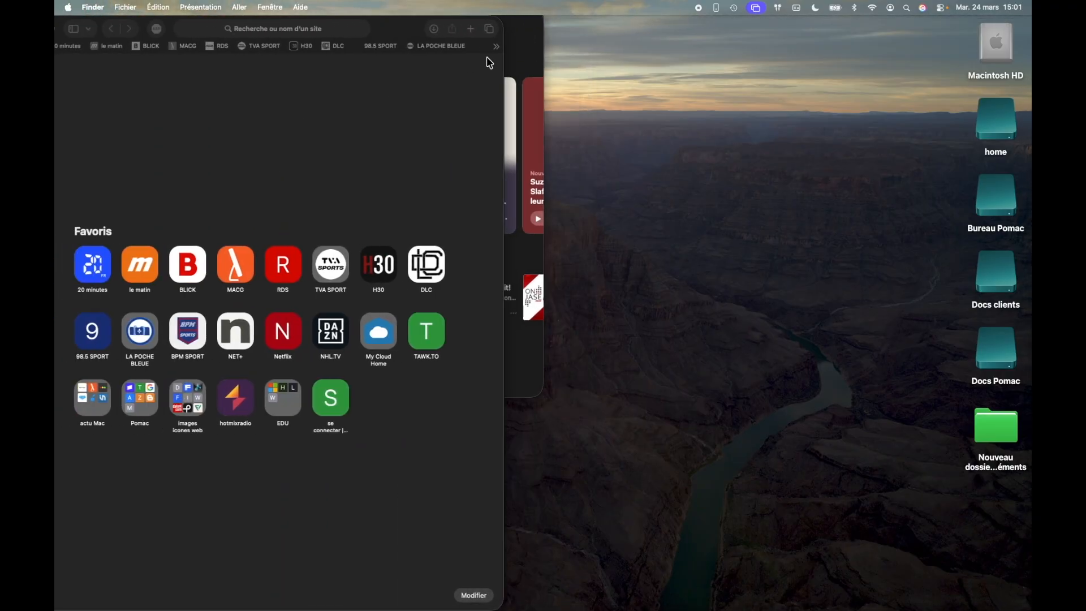
{"action": "left_click", "coordinate": [558, 58]}
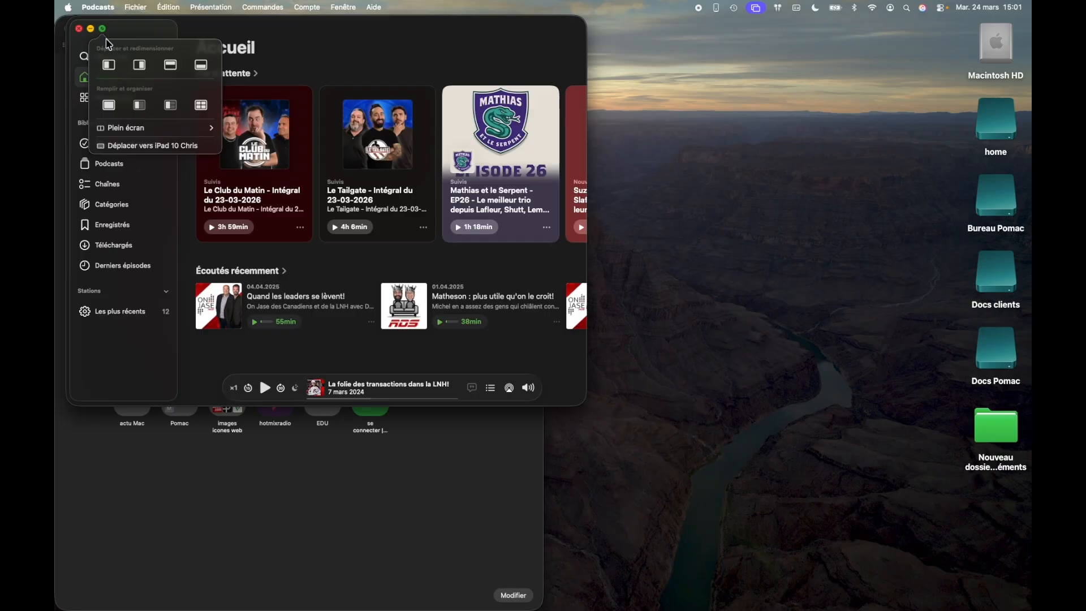
{"action": "left_click", "coordinate": [146, 67]}
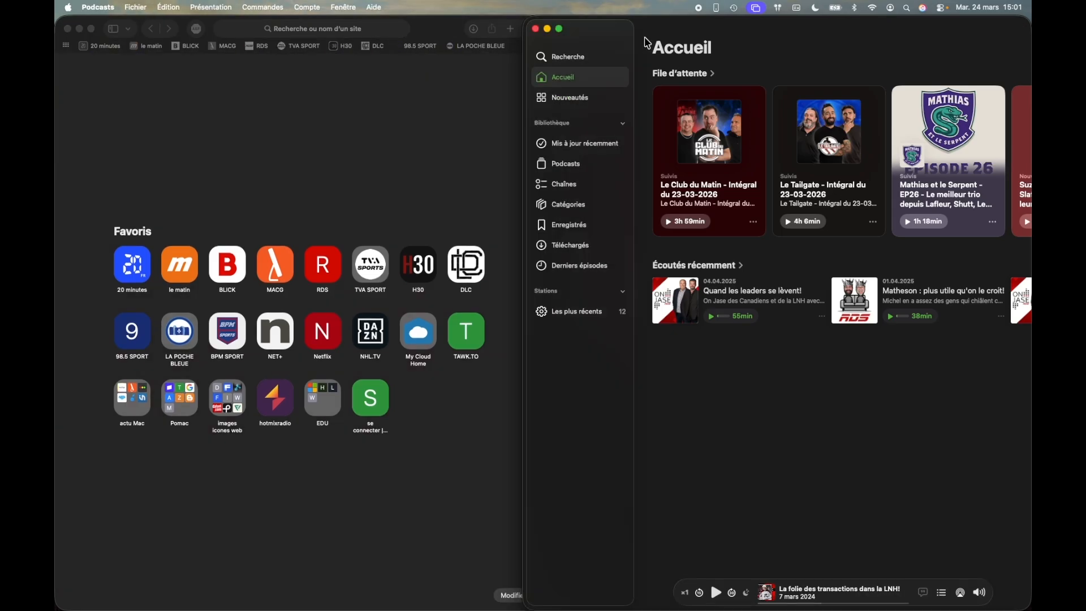
Close the Podcasts window and snap the Safari window against the left edge of the screen
{"action": "left_click", "coordinate": [535, 29]}
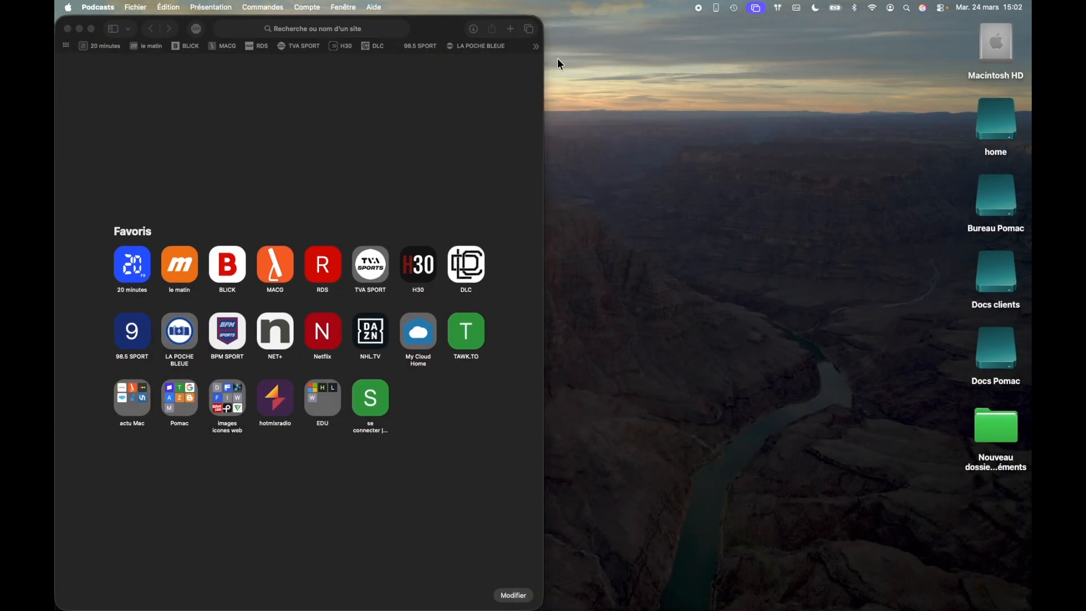
{"action": "left_click", "coordinate": [445, 35]}
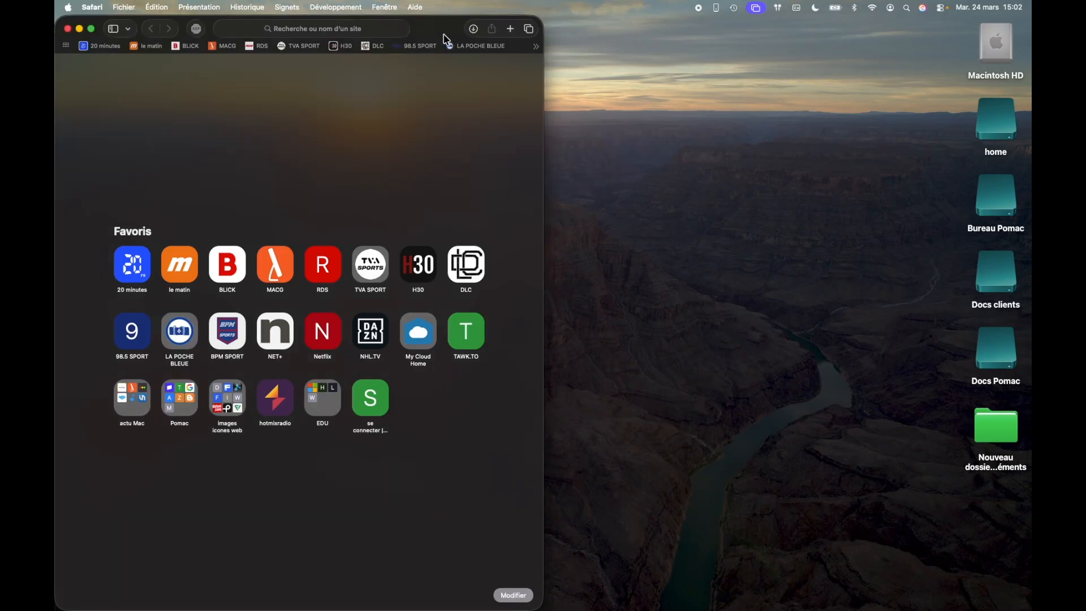
{"action": "left_click_drag", "start_coordinate": [429, 29], "coordinate": [57, 37]}
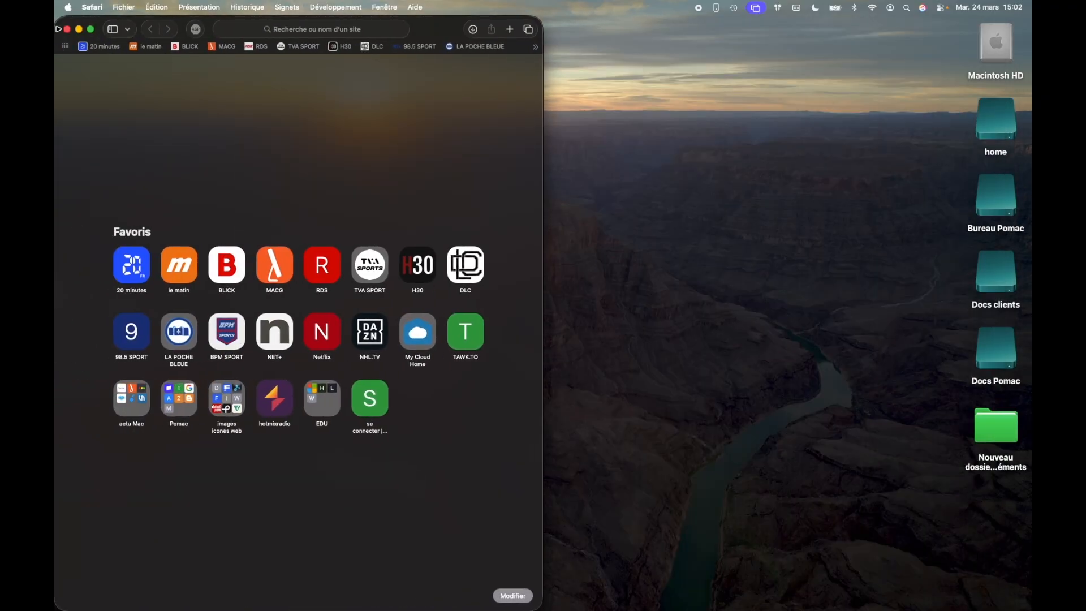
Reopen Podcasts, snap its window to the right half of the screen and apply the four-quarter window arrangement
{"action": "mouse_move", "coordinate": [458, 605]}
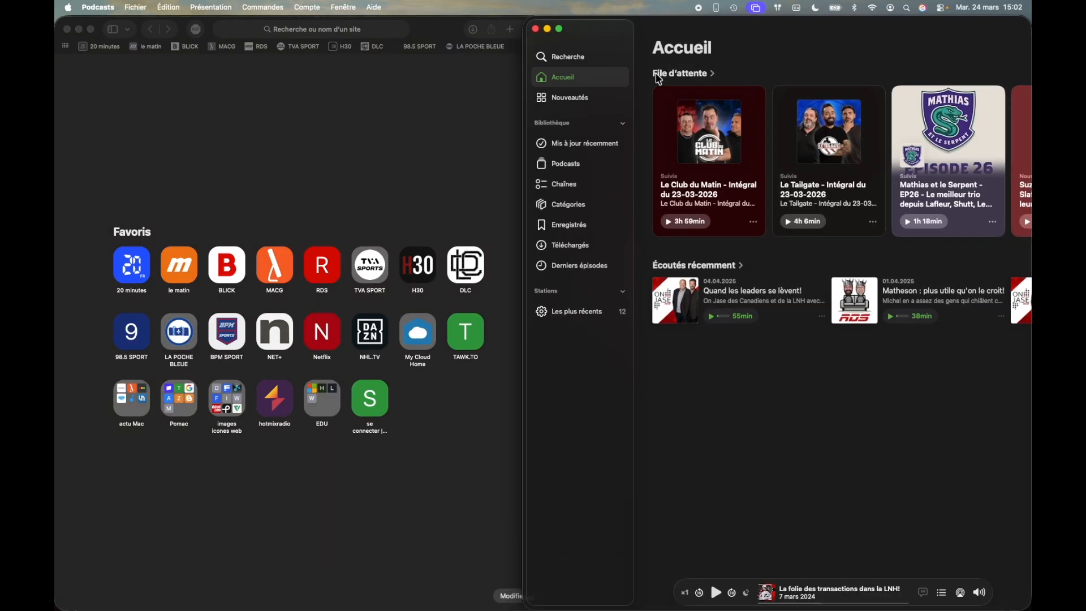
{"action": "left_click_drag", "start_coordinate": [616, 41], "coordinate": [381, 43]}
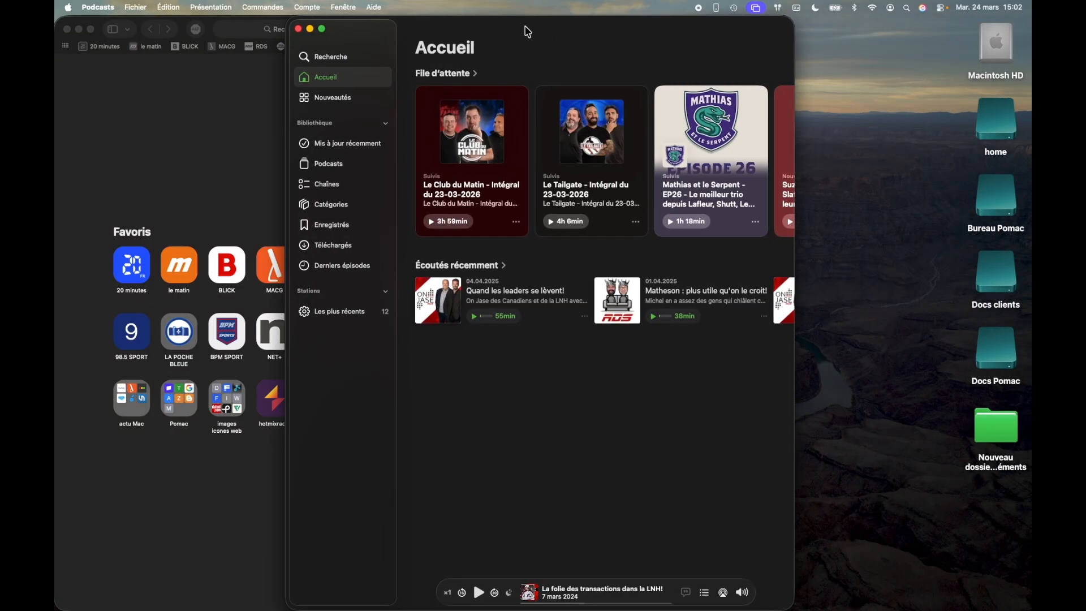
{"action": "left_click_drag", "start_coordinate": [487, 27], "coordinate": [1027, 54]}
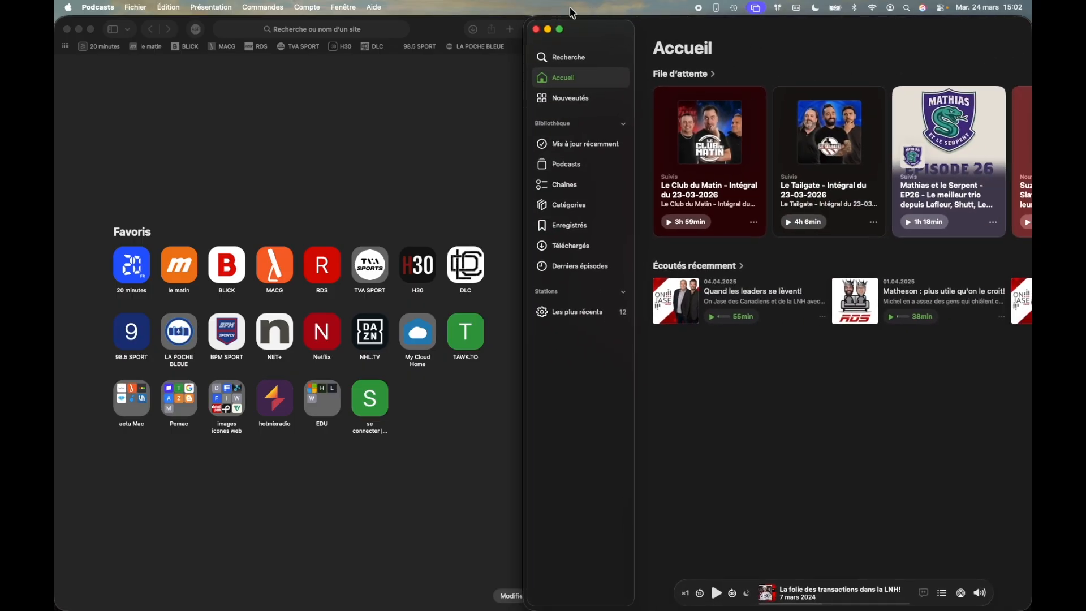
{"action": "mouse_move", "coordinate": [564, 34]}
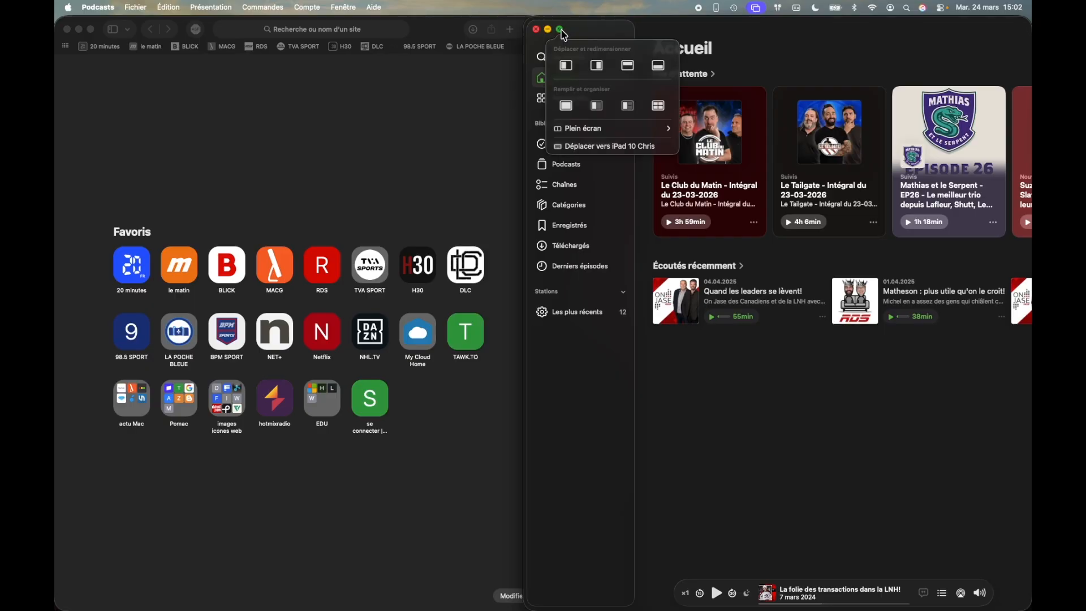
{"action": "left_click", "coordinate": [659, 107]}
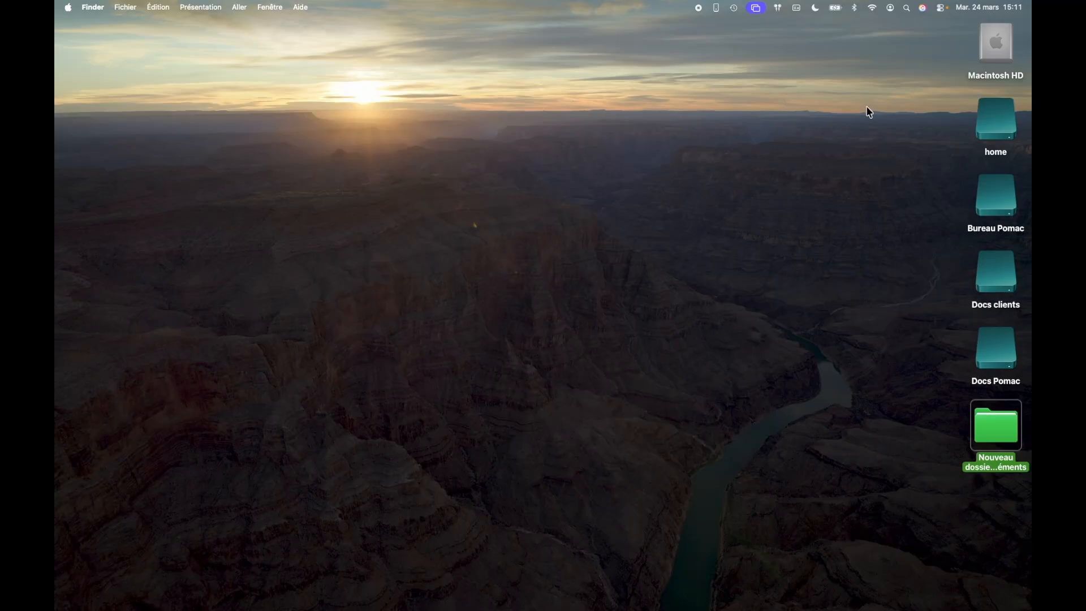
Open Spotlight, clear the previous search term and dismiss the search, leaving the windows back from the revealed desktop
{"action": "left_click", "coordinate": [908, 7]}
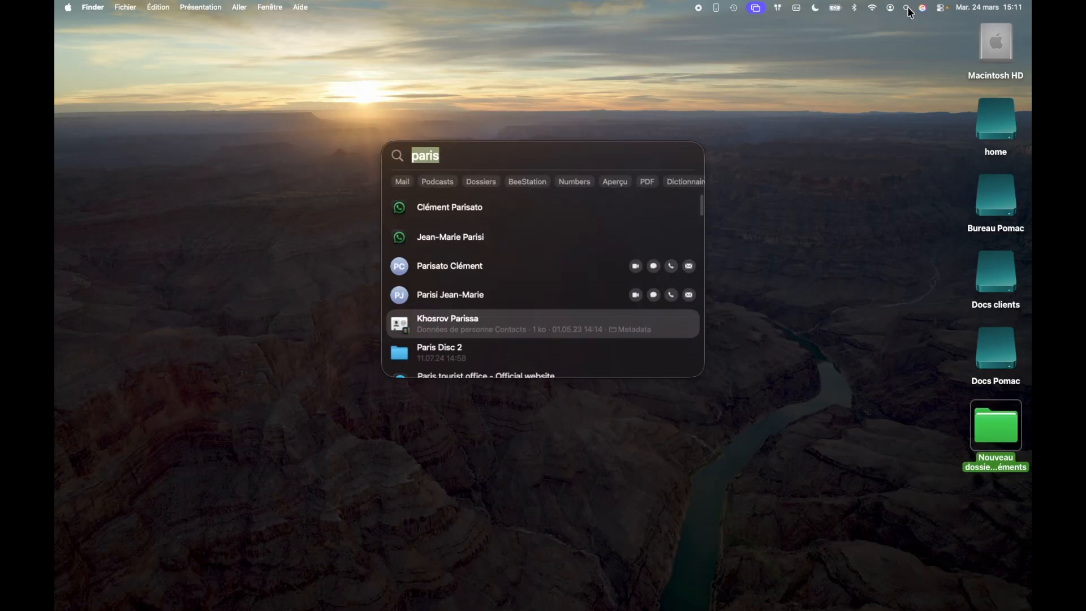
{"action": "key", "text": "BackSpace"}
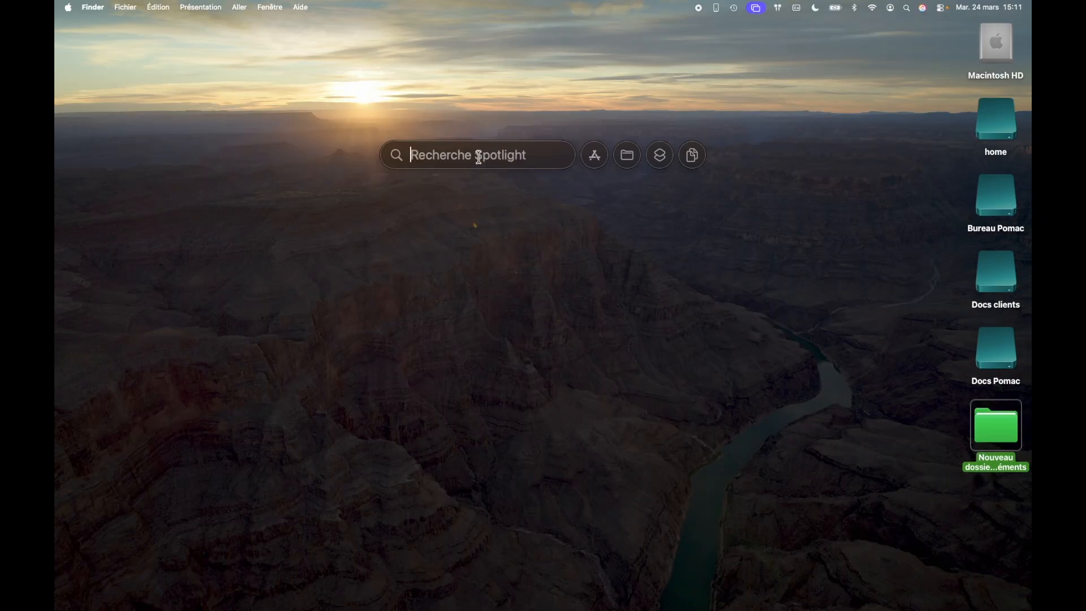
{"action": "left_click", "coordinate": [603, 76]}
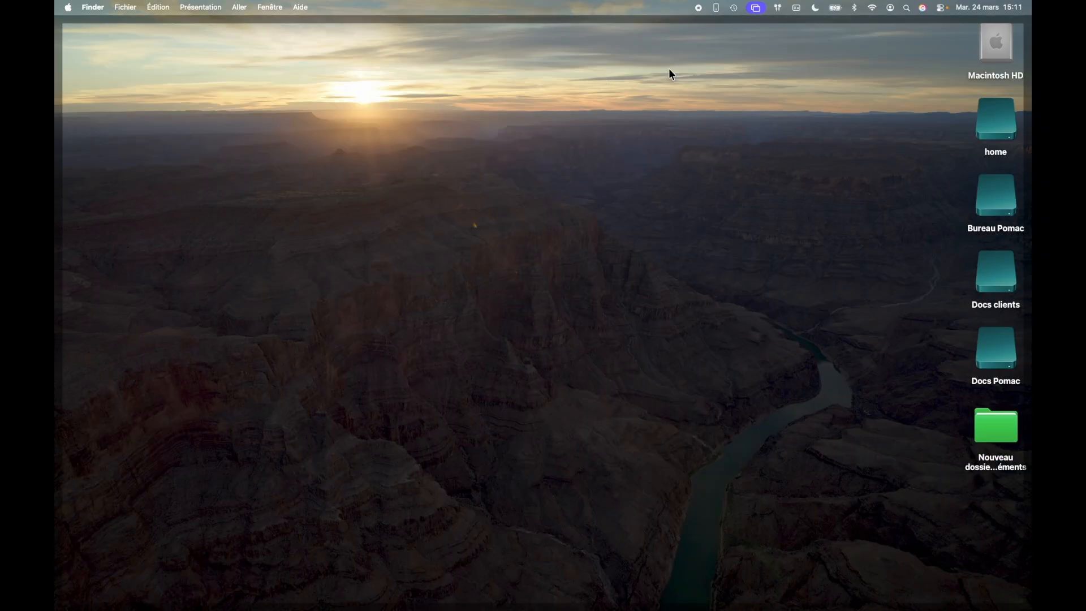
{"action": "left_click", "coordinate": [652, 135]}
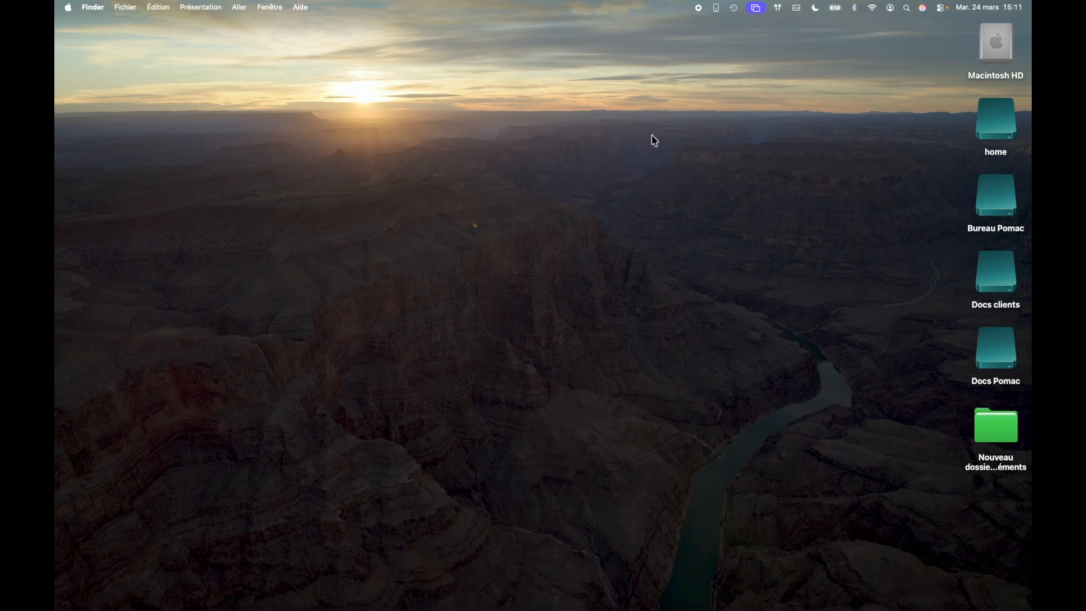
Open Safari by searching Spotlight for safari.app and enlarge its window to the full height of the screen
{"action": "key", "text": "super+space"}
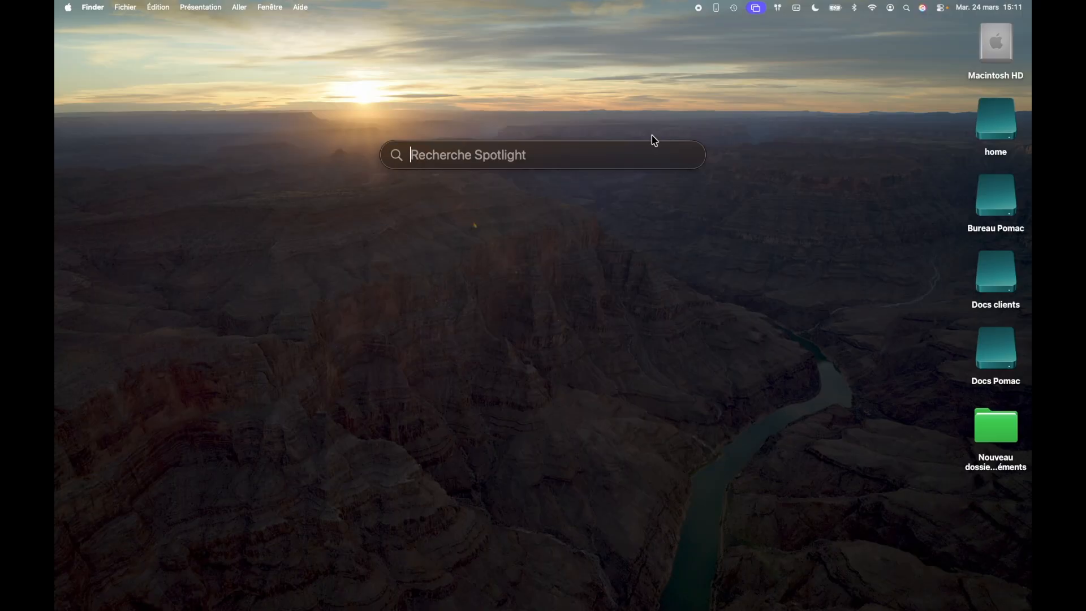
{"action": "type", "text": "safari.app"}
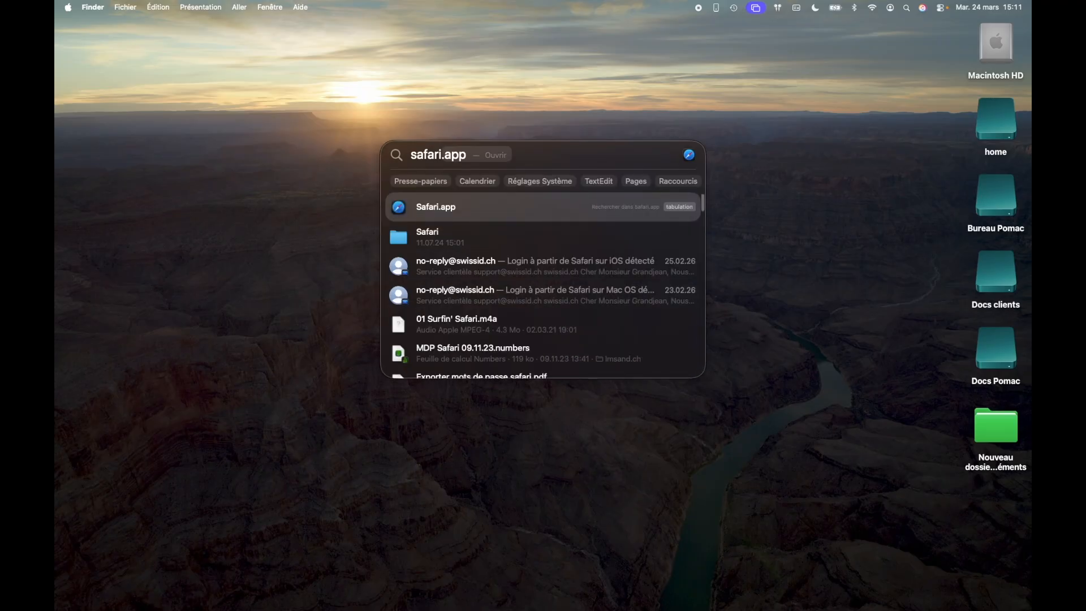
{"action": "key", "text": "Return"}
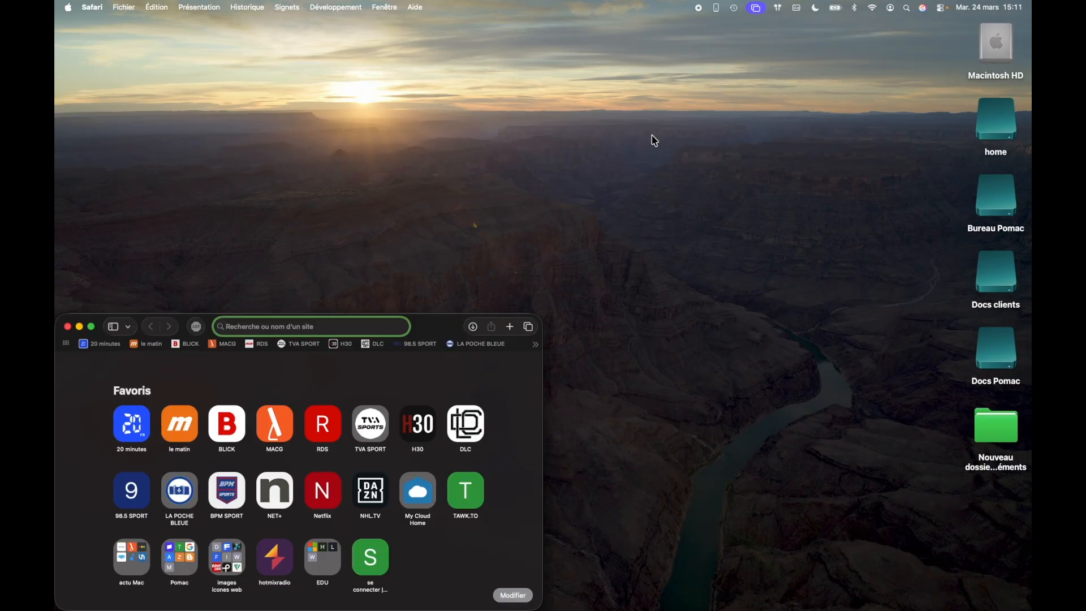
{"action": "left_click_drag", "start_coordinate": [440, 326], "coordinate": [441, 326]}
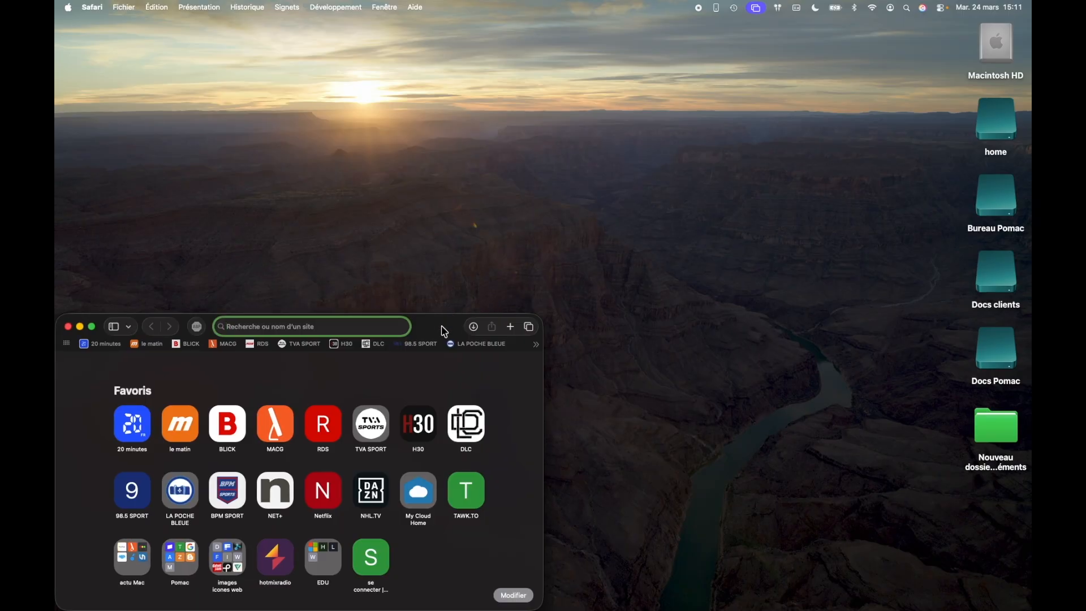
{"action": "double_click", "coordinate": [447, 327]}
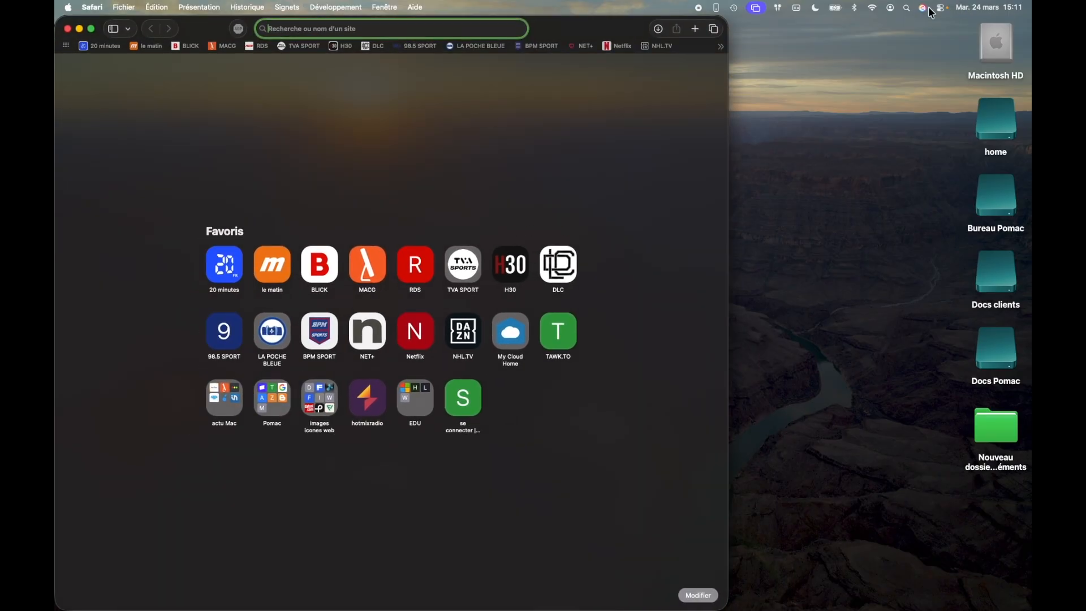
Open Podcasts by searching Spotlight for "posdcas", and close the Podcasts and Safari windows
{"action": "left_click", "coordinate": [905, 10]}
{"action": "type", "text": "posdcas"}
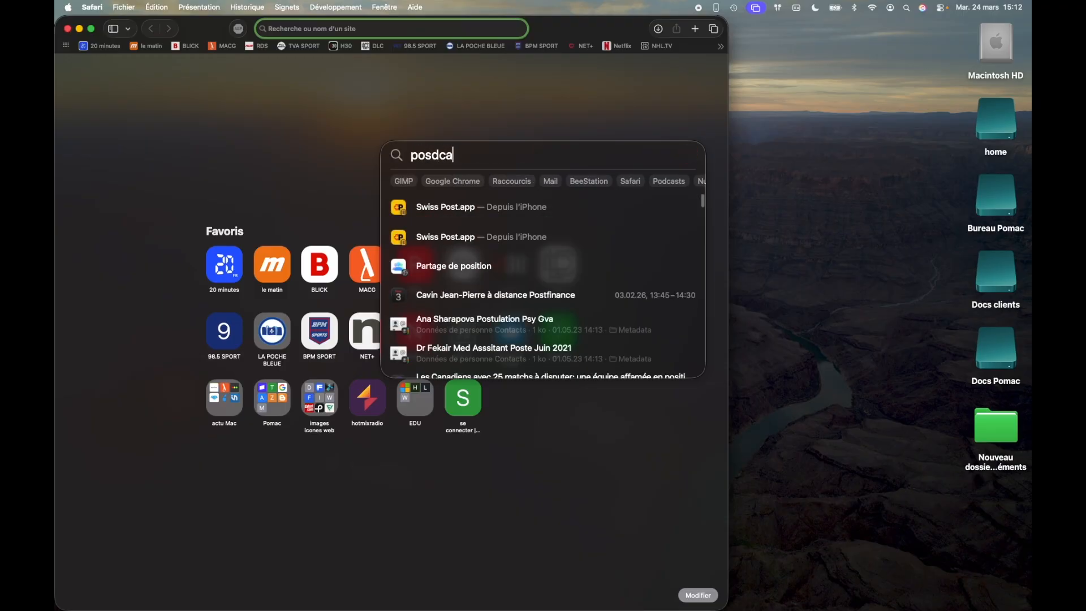
{"action": "key", "text": "Down"}
{"action": "key", "text": "Up"}
{"action": "key", "text": "Return"}
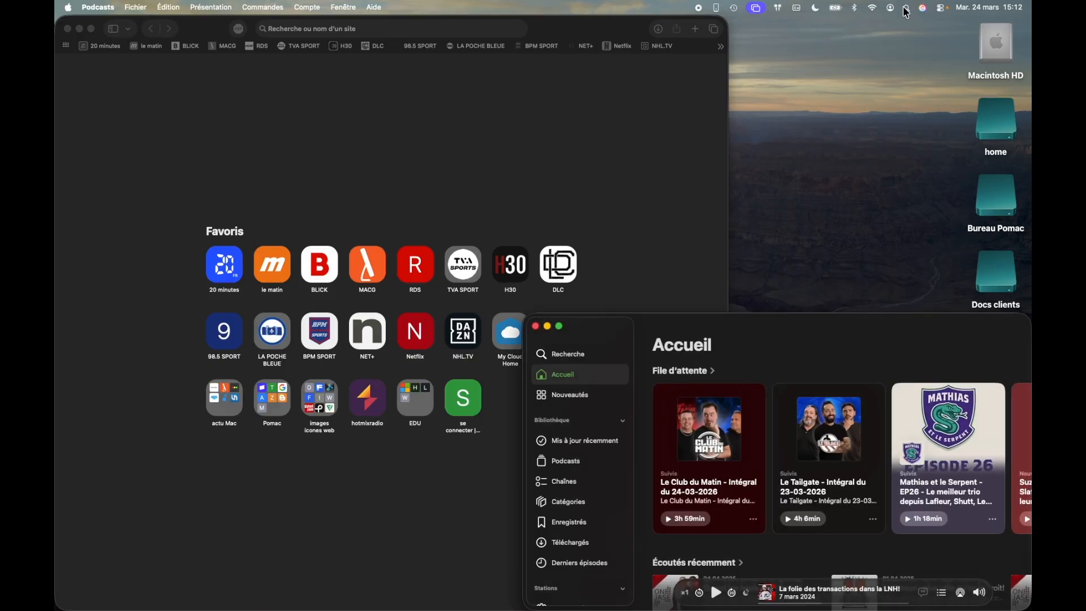
{"action": "left_click", "coordinate": [535, 326]}
{"action": "left_click", "coordinate": [68, 29]}
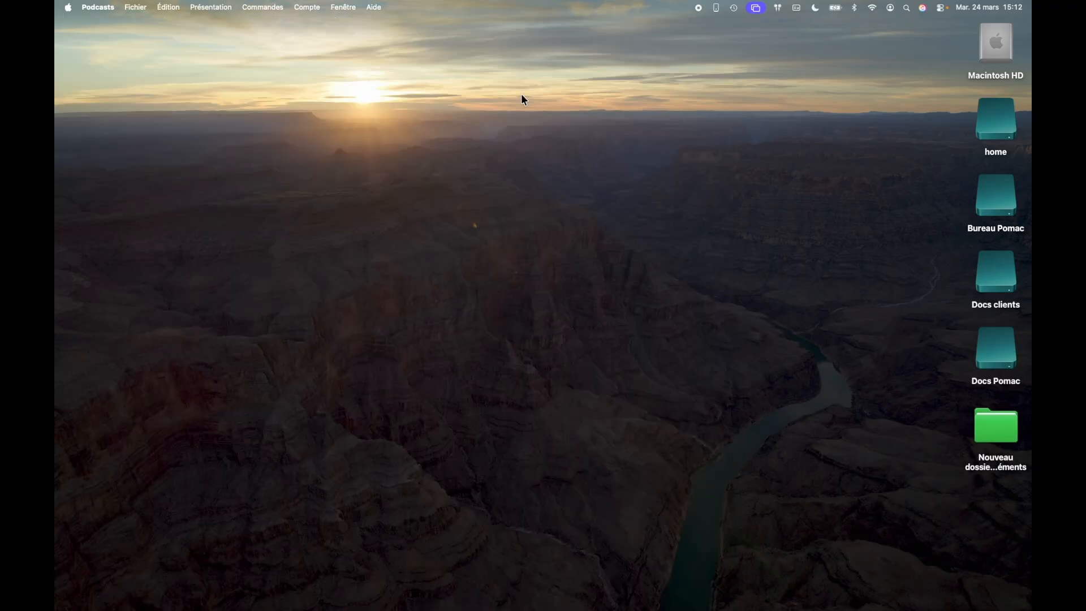
Clear the previous Spotlight search term and check the files in the desktop folder "Nouveau dossier contenant des éléments", closing its window
{"action": "left_click", "coordinate": [907, 8]}
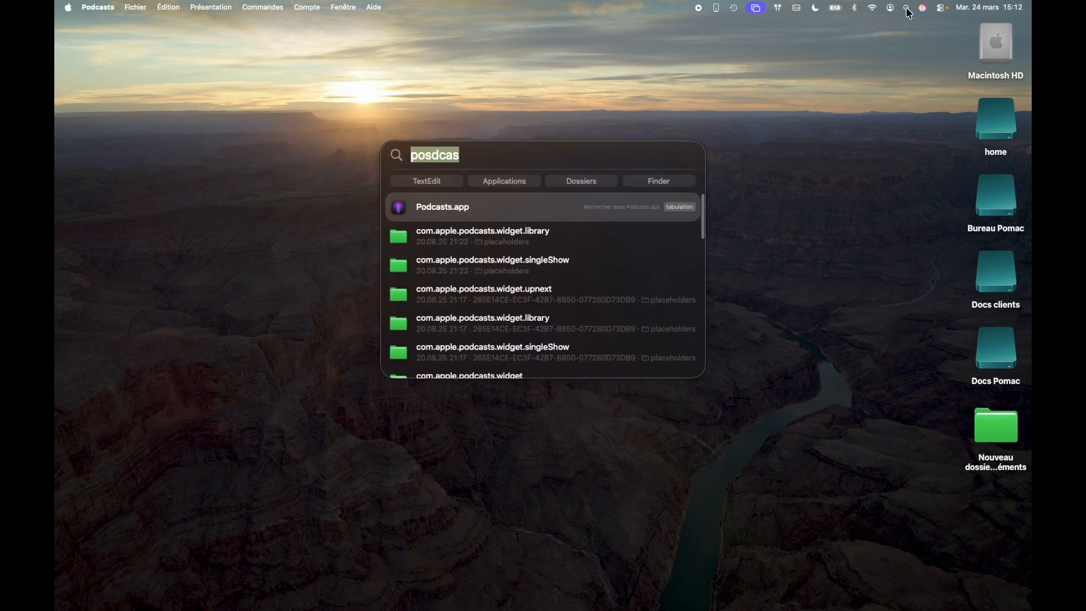
{"action": "key", "text": "BackSpace"}
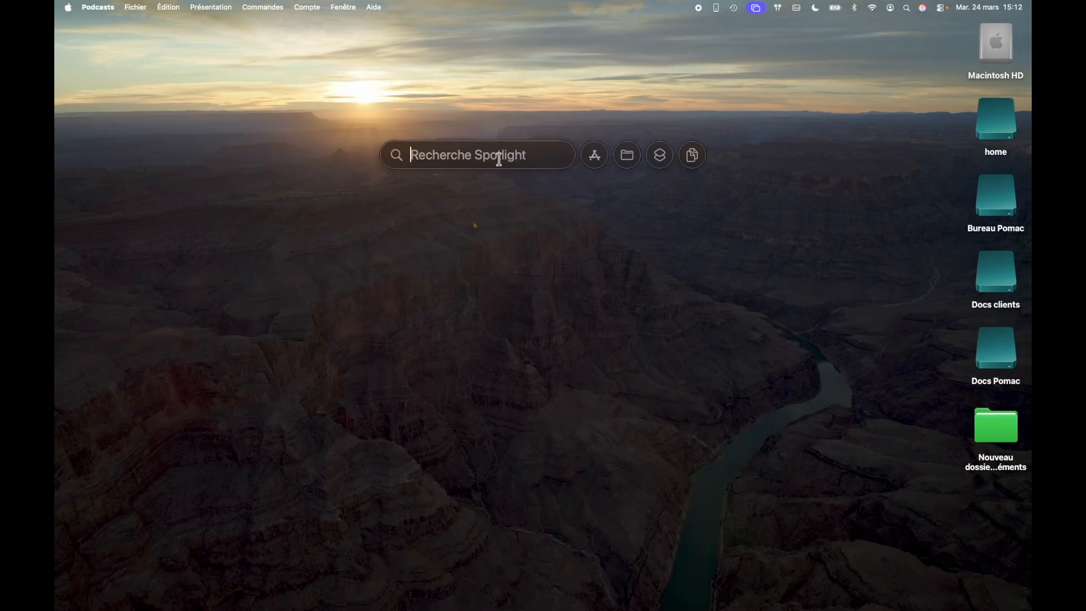
{"action": "double_click", "coordinate": [1005, 440]}
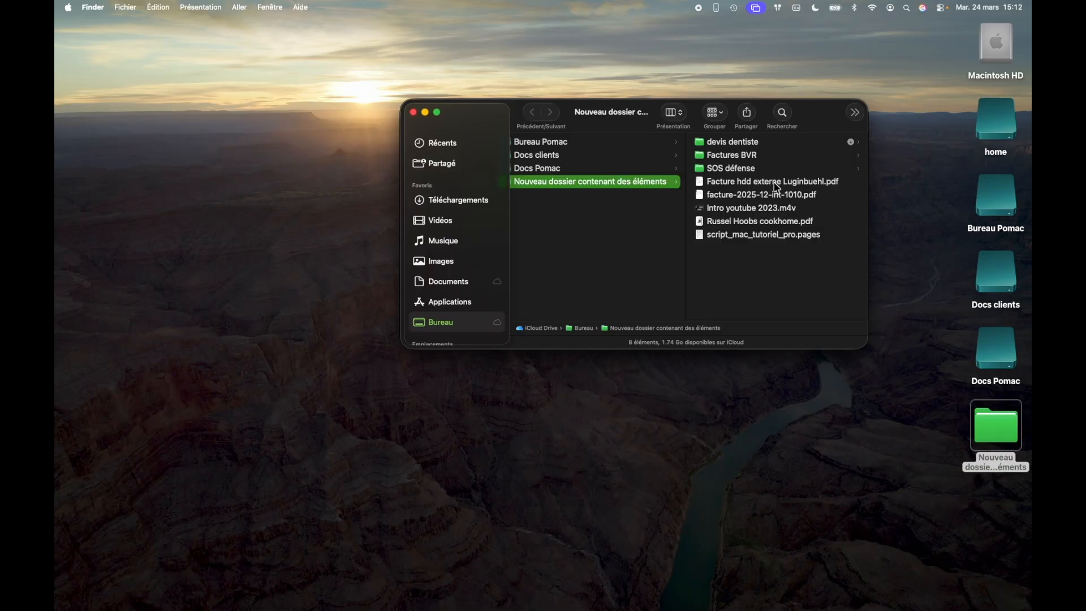
{"action": "left_click", "coordinate": [413, 112]}
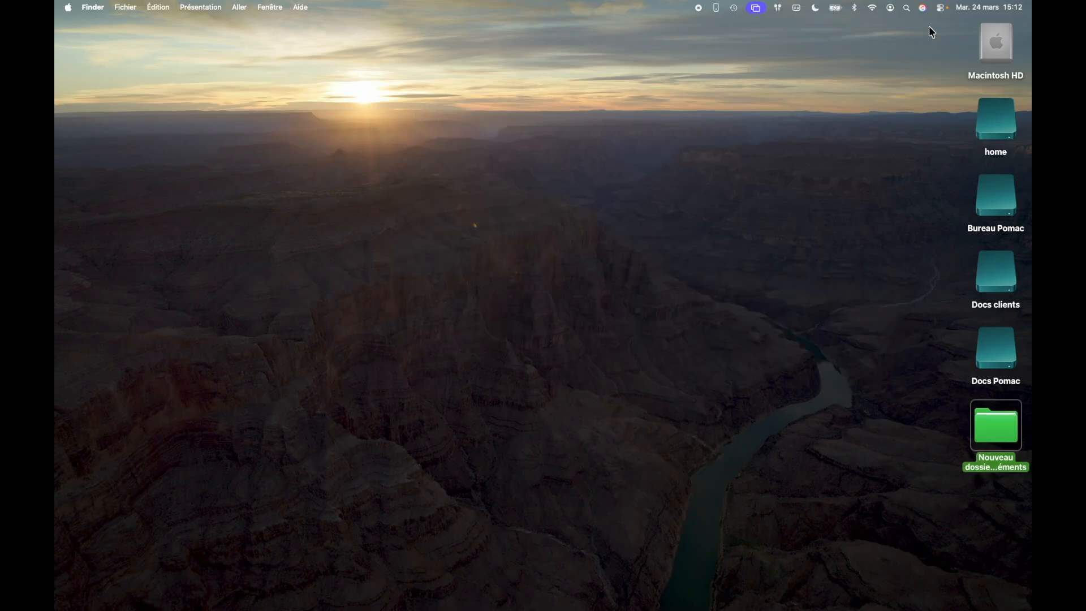
Search Spotlight for "facture" and narrow the search to "facture hdd"
{"action": "left_click", "coordinate": [907, 8]}
{"action": "type", "text": "face"}
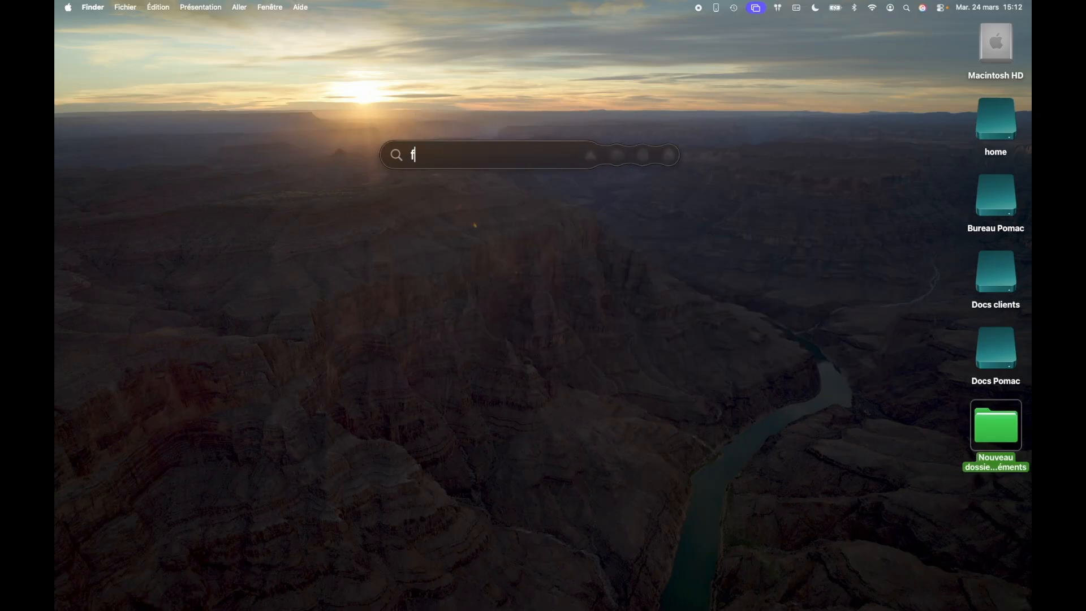
{"action": "key", "text": "BackSpace"}
{"action": "type", "text": "tures"}
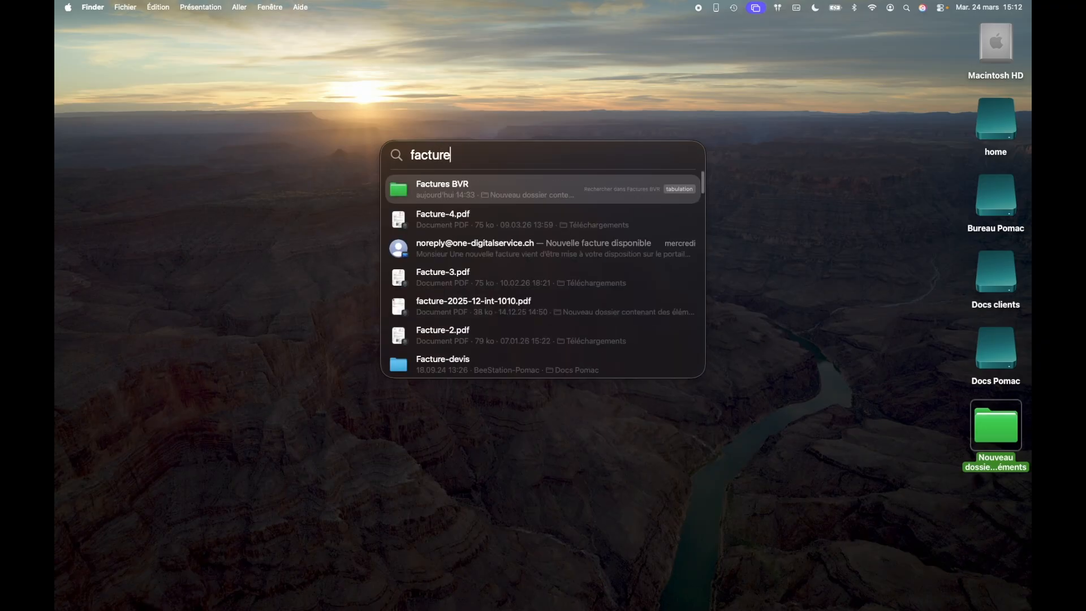
{"action": "key", "text": "BackSpace"}
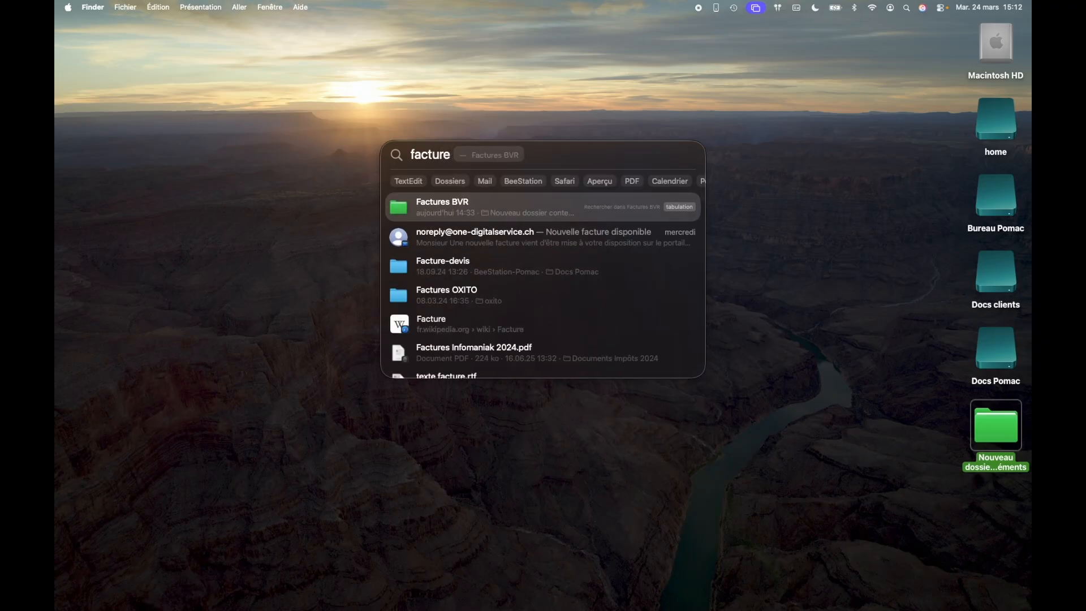
{"action": "type", "text": "hdd"}
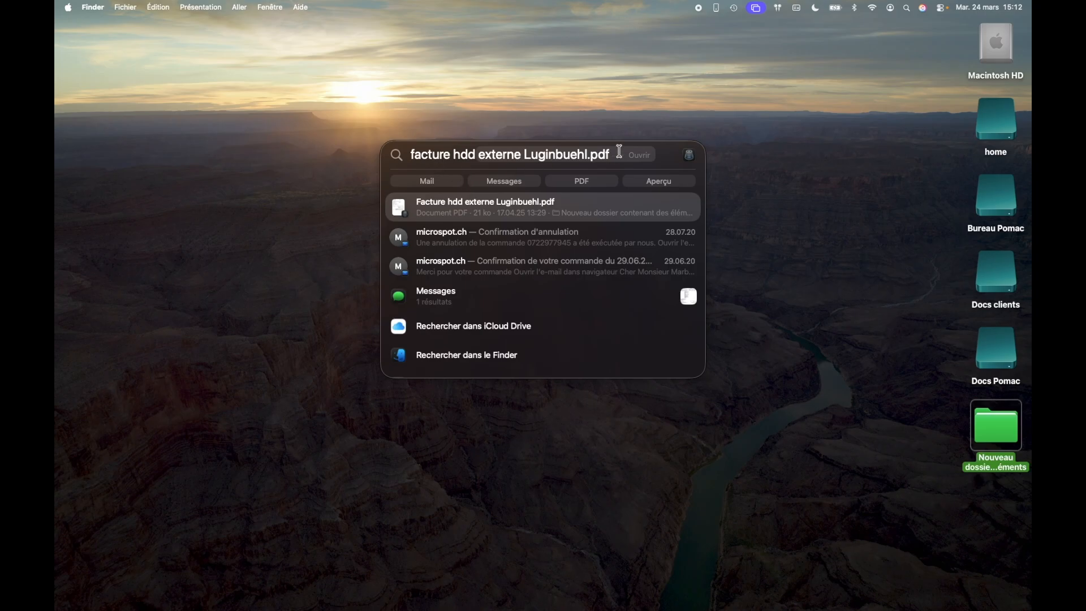
Clear the Spotlight search term and search for "safari" instead
{"action": "key", "text": "BackSpace"}
{"action": "key", "text": "shift+alt+Left"}
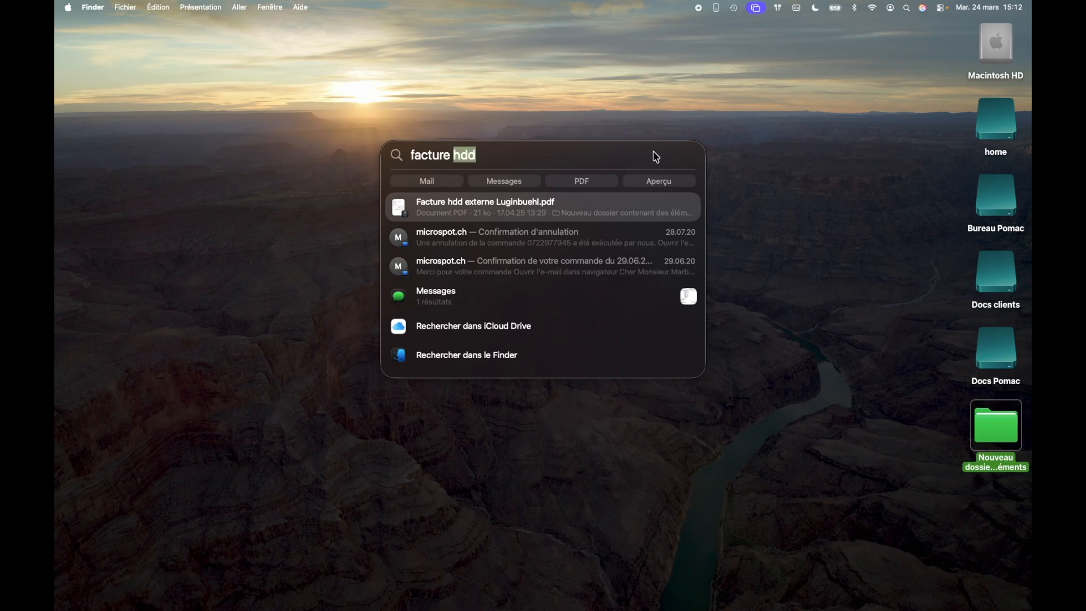
{"action": "key", "text": "BackSpace"}
{"action": "key", "text": "BackSpace"}
{"action": "key", "text": "BackSpace"}
{"action": "key", "text": "BackSpace"}
{"action": "key", "text": "BackSpace"}
{"action": "key", "text": "BackSpace"}
{"action": "key", "text": "BackSpace"}
{"action": "key", "text": "BackSpace"}
{"action": "key", "text": "BackSpace"}
{"action": "type", "text": "safari"}
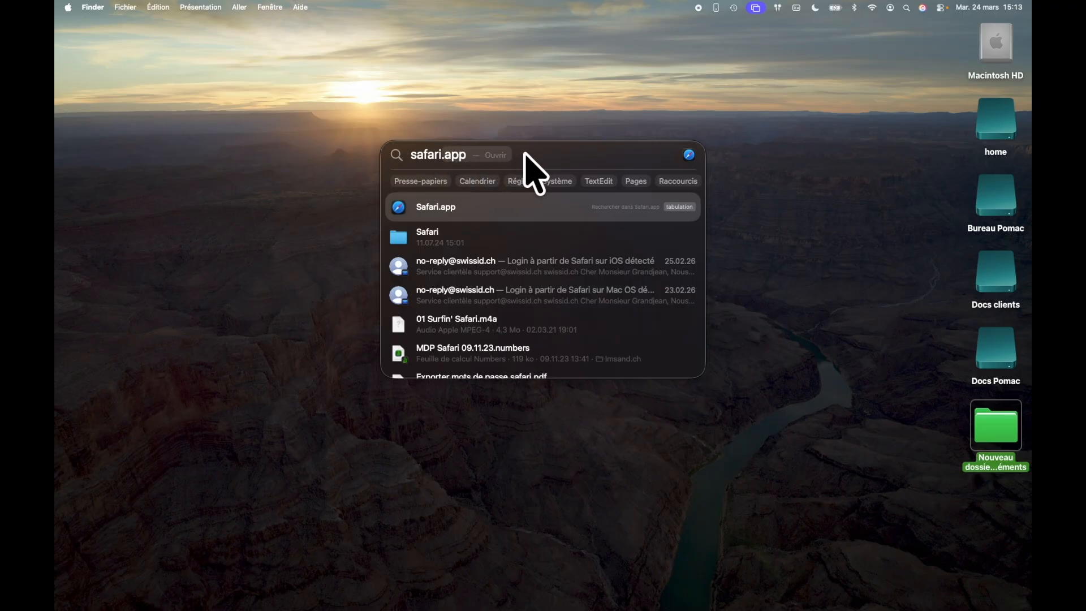
Replace the Spotlight search term with "test", review the matching items and clear the search
{"action": "double_click", "coordinate": [543, 151]}
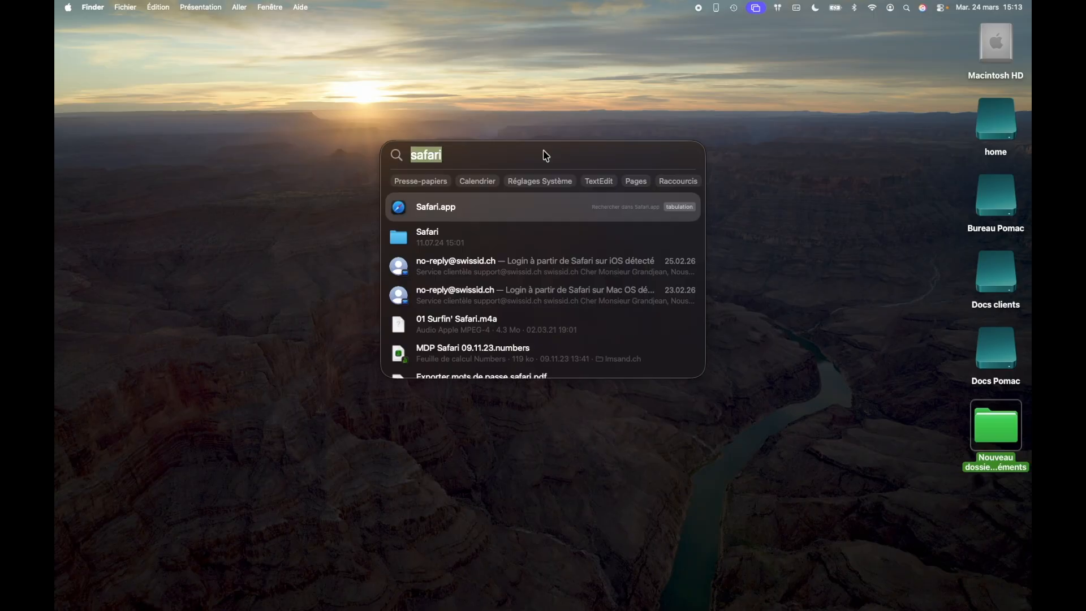
{"action": "type", "text": "test"}
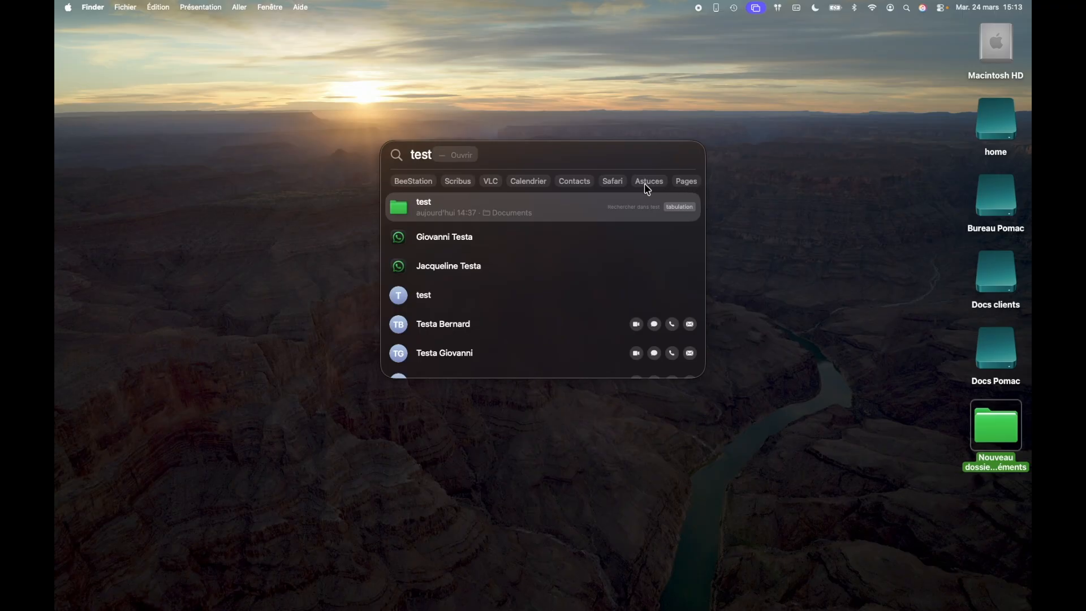
{"action": "double_click", "coordinate": [504, 155]}
{"action": "key", "text": "BackSpace"}
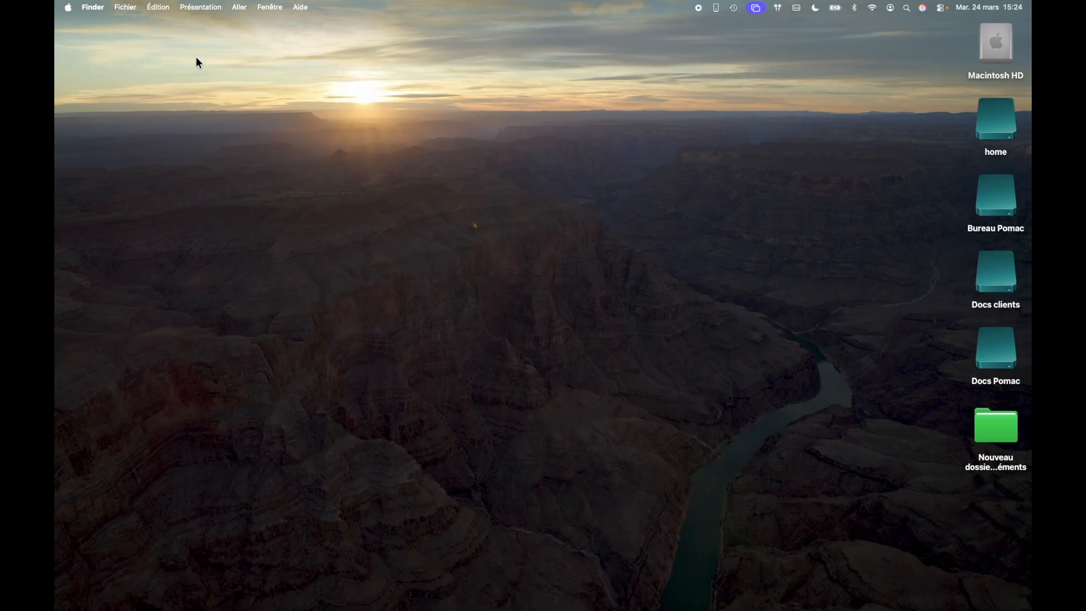
Open the force-quit window, select Podcasts in its application list and close the window without force quitting anything
{"action": "left_click", "coordinate": [69, 8]}
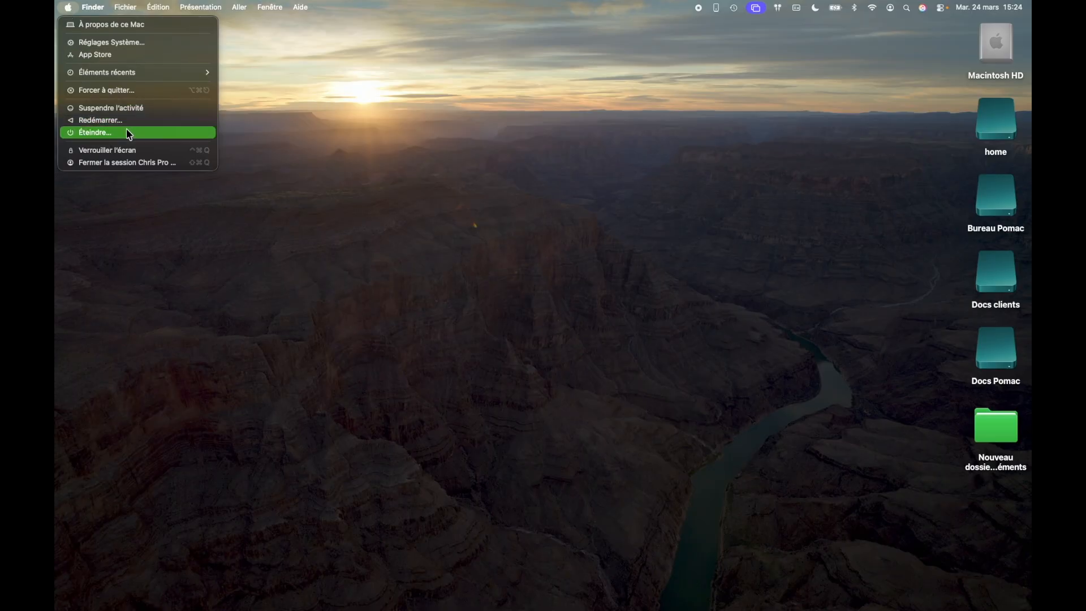
{"action": "left_click", "coordinate": [138, 90]}
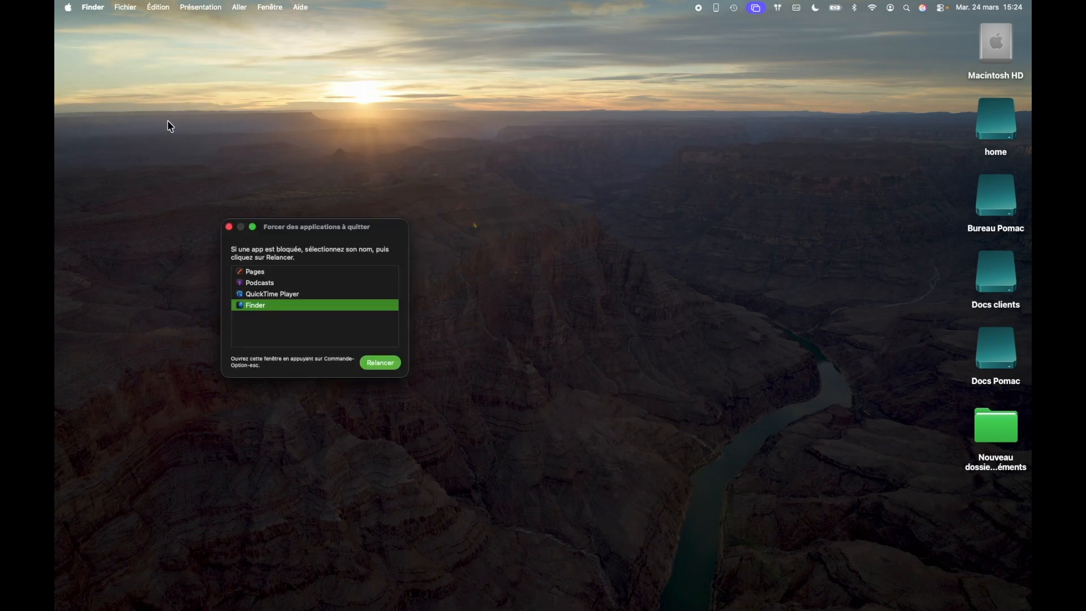
{"action": "left_click", "coordinate": [279, 283]}
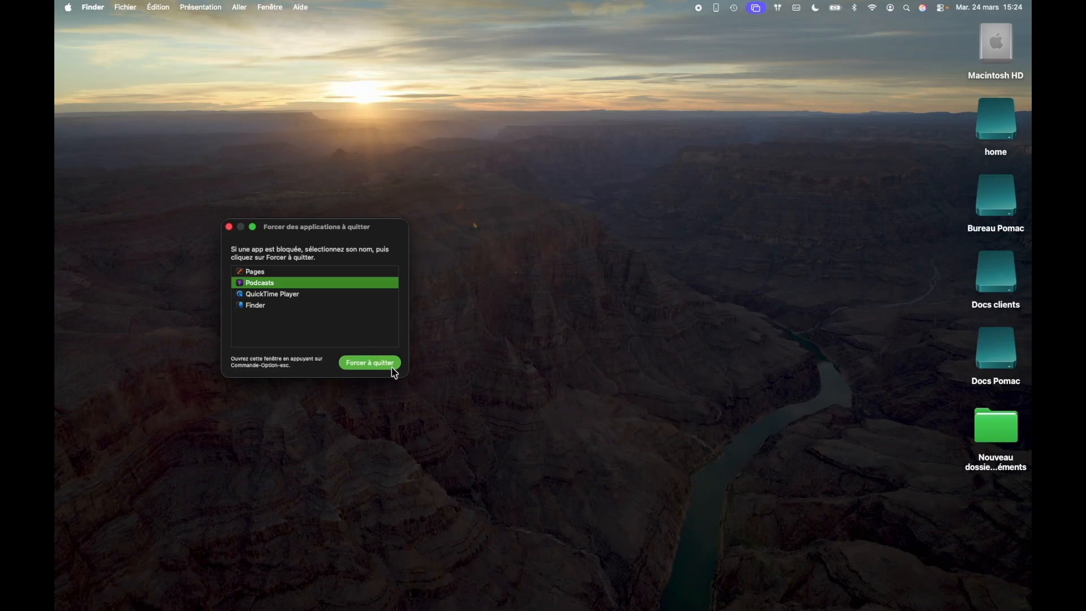
{"action": "left_click", "coordinate": [229, 226]}
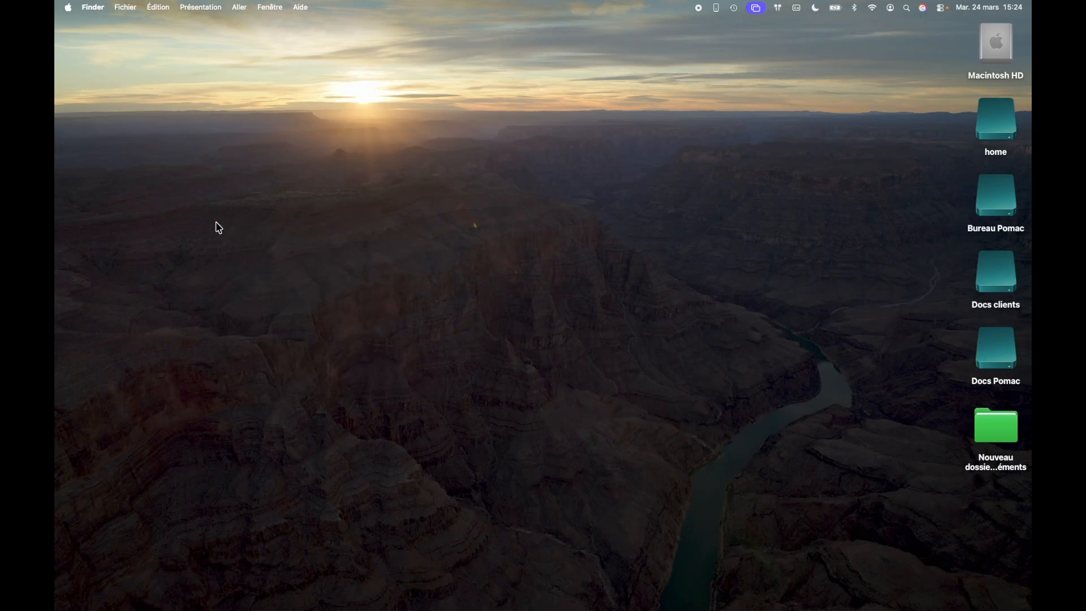
Open System Settings and view the Souris (mouse) and Clavier (keyboard) settings
{"action": "left_click", "coordinate": [67, 7]}
{"action": "left_click", "coordinate": [85, 42]}
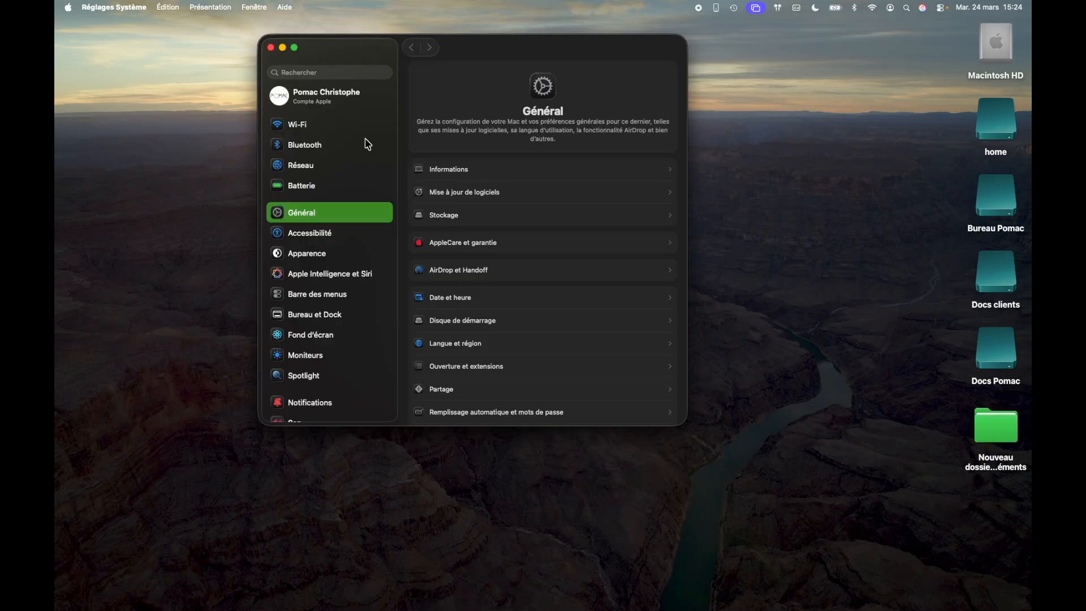
{"action": "scroll", "coordinate": [368, 145], "scroll_direction": "down", "scroll_amount": 2}
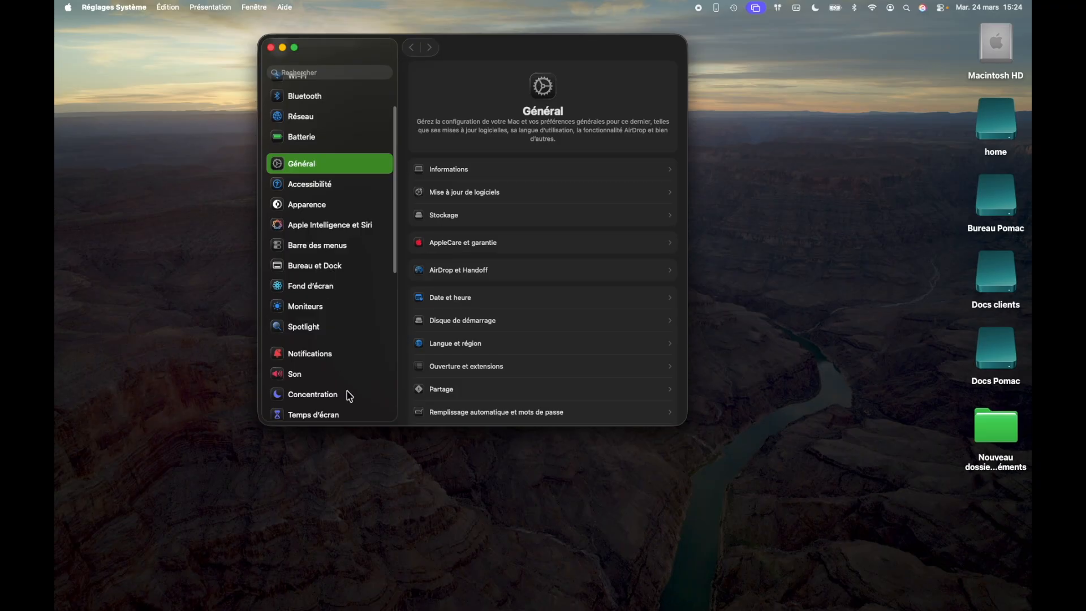
{"action": "scroll", "coordinate": [337, 339], "scroll_direction": "down", "scroll_amount": 5}
{"action": "scroll", "coordinate": [339, 338], "scroll_direction": "down", "scroll_amount": 4}
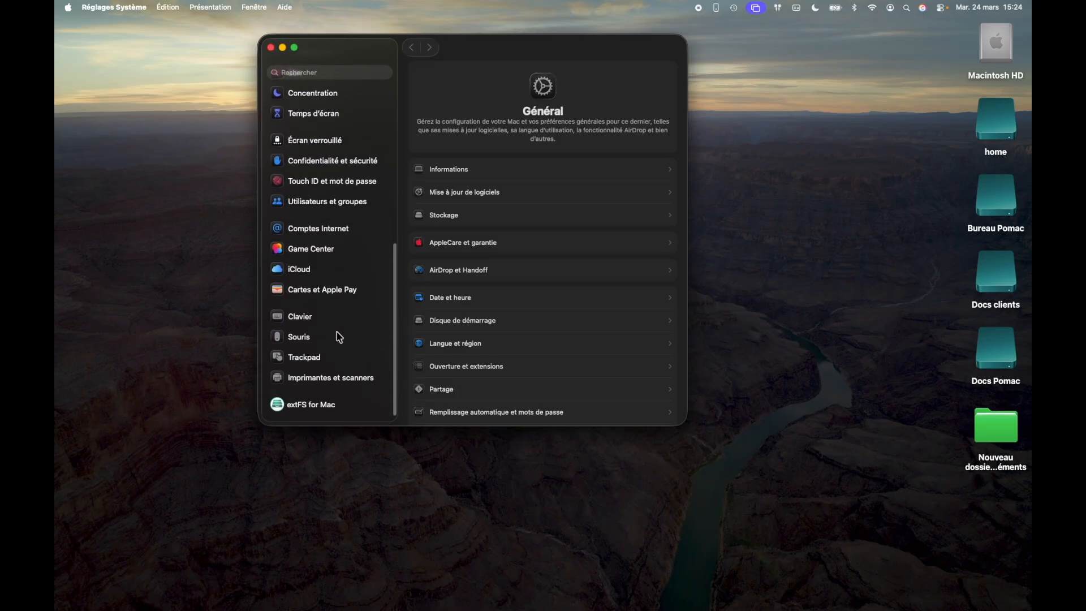
{"action": "left_click", "coordinate": [307, 322]}
{"action": "left_click", "coordinate": [304, 341]}
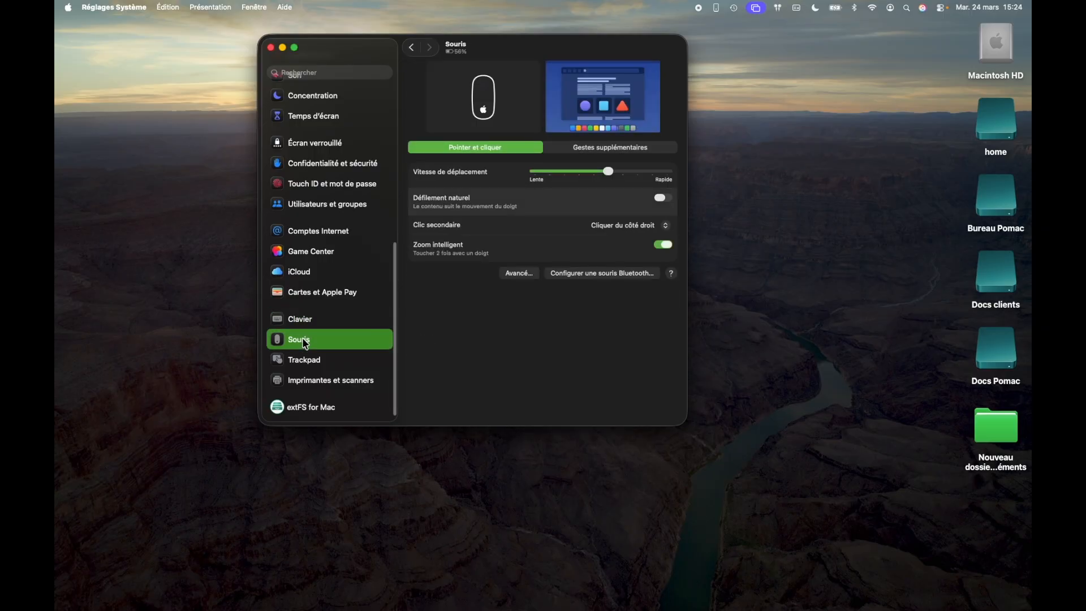
{"action": "left_click", "coordinate": [307, 322]}
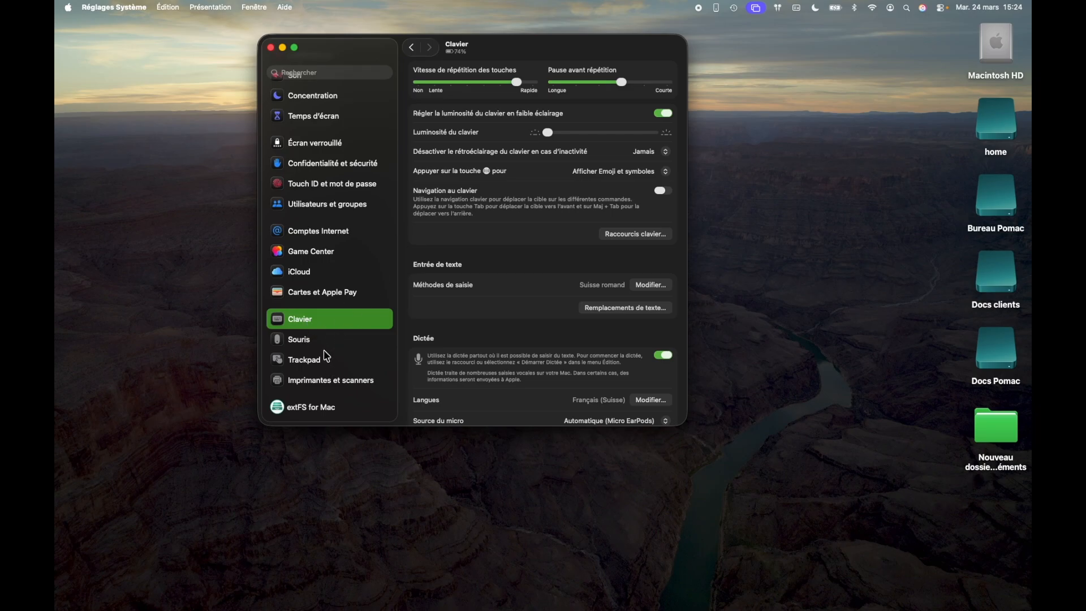
Examine the Accessibilité and Apparence settings, return to Accessibilité and look through the whole list of settings categories
{"action": "scroll", "coordinate": [331, 351], "scroll_direction": "up", "scroll_amount": 10}
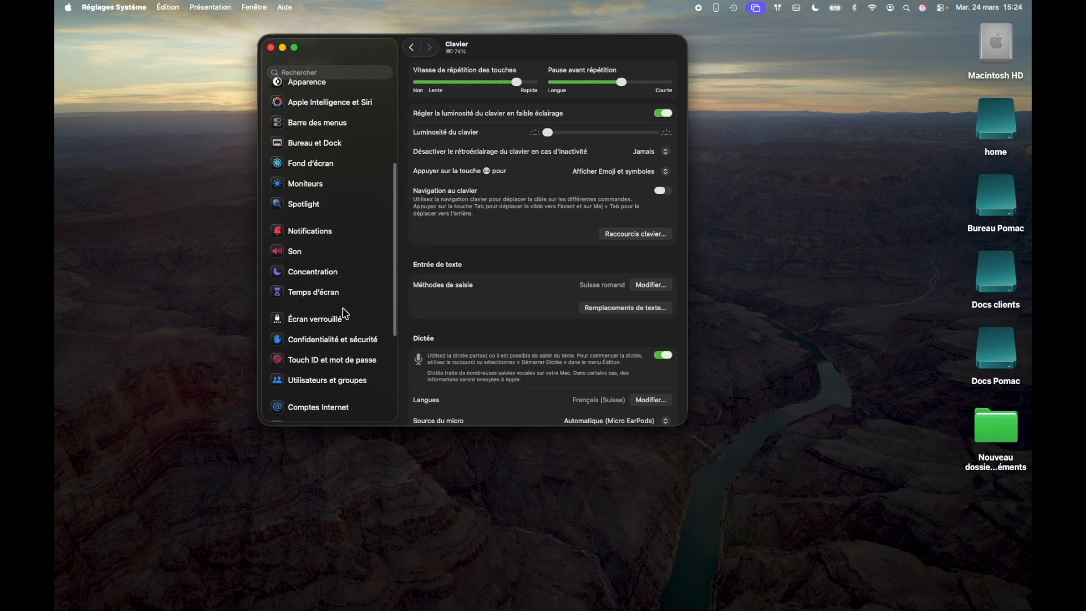
{"action": "scroll", "coordinate": [347, 314], "scroll_direction": "up", "scroll_amount": 4}
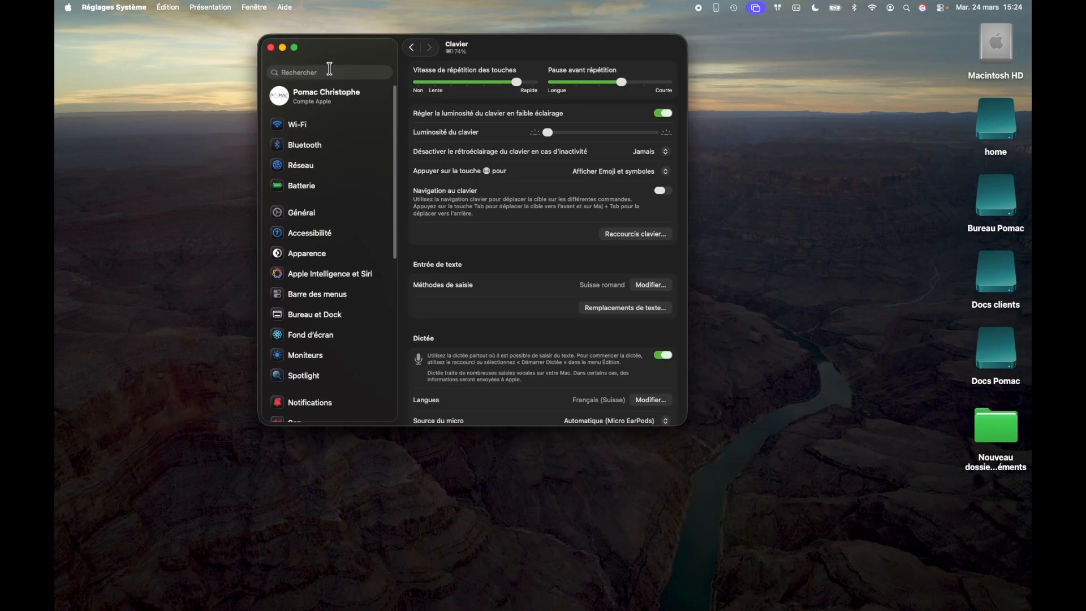
{"action": "scroll", "coordinate": [362, 169], "scroll_direction": "down", "scroll_amount": 3}
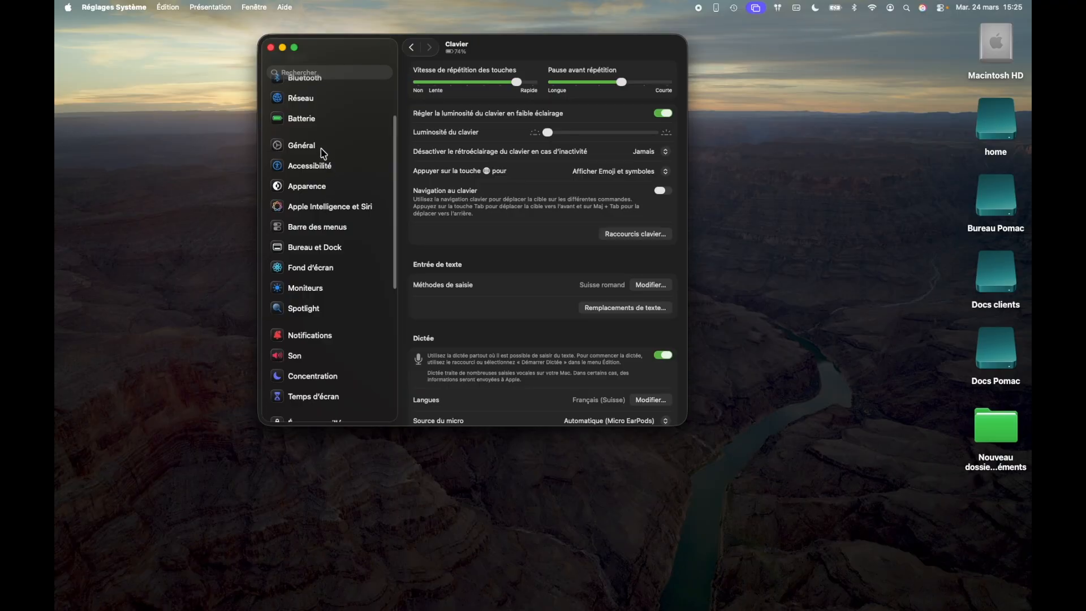
{"action": "left_click", "coordinate": [319, 165]}
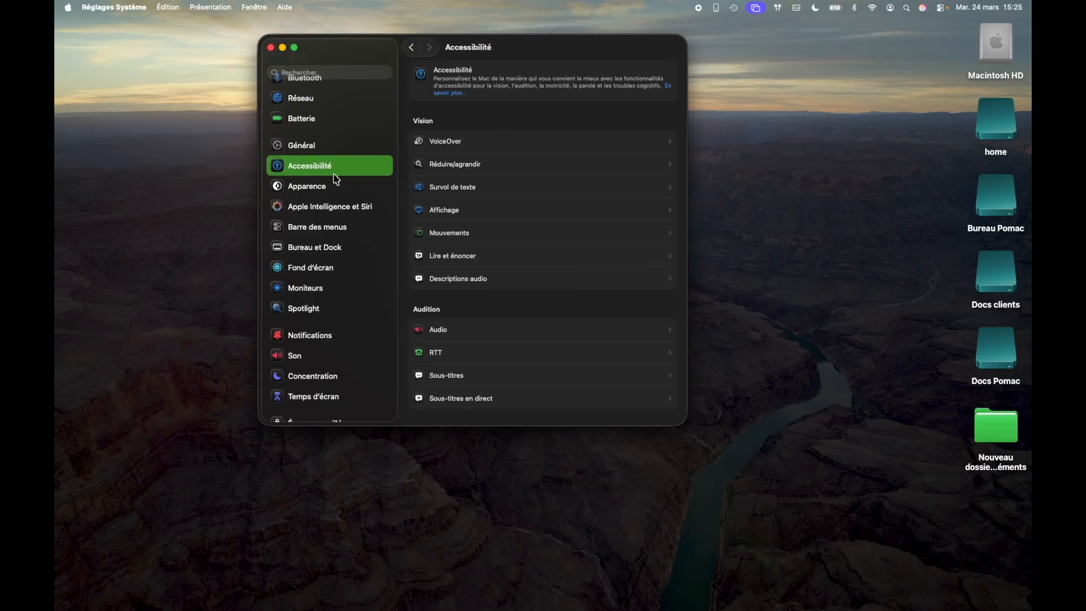
{"action": "left_click", "coordinate": [328, 186]}
{"action": "left_click", "coordinate": [329, 168]}
{"action": "scroll", "coordinate": [329, 168], "scroll_direction": "up", "scroll_amount": 3}
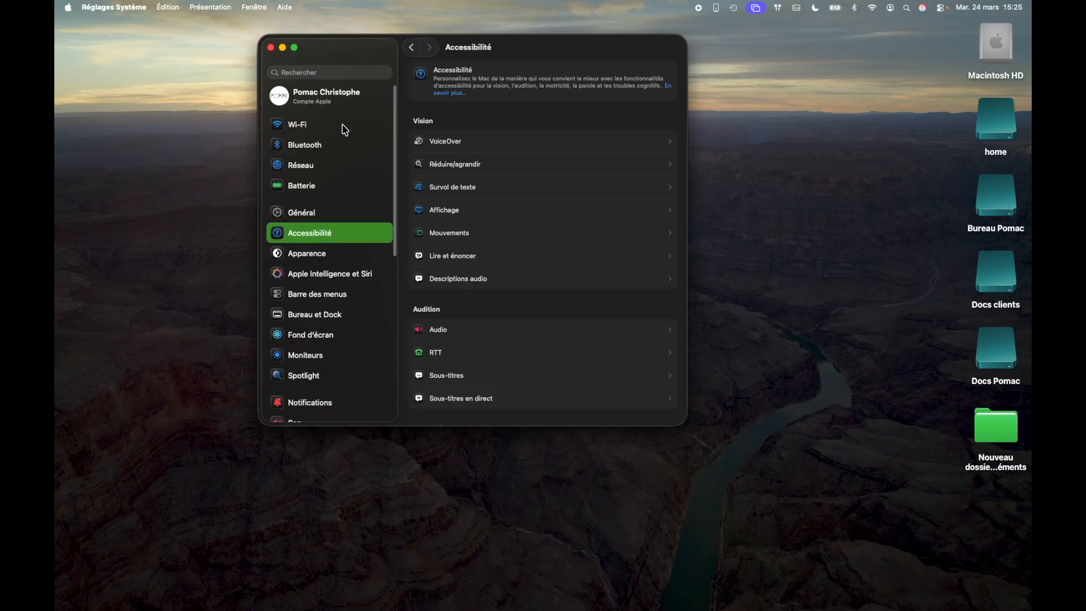
{"action": "scroll", "coordinate": [360, 178], "scroll_direction": "down", "scroll_amount": 6}
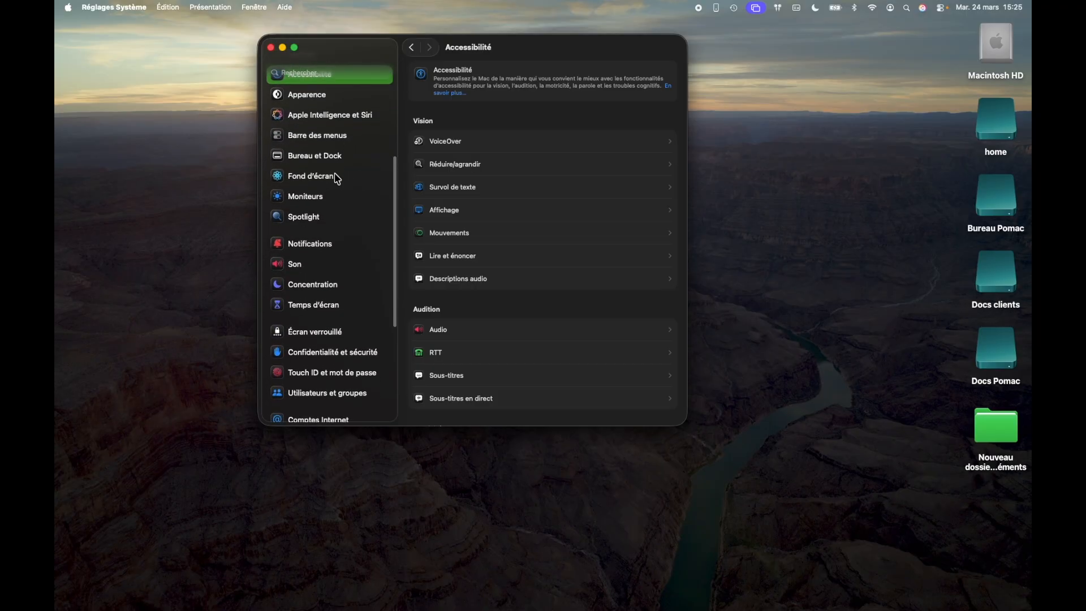
{"action": "scroll", "coordinate": [338, 179], "scroll_direction": "down", "scroll_amount": 7}
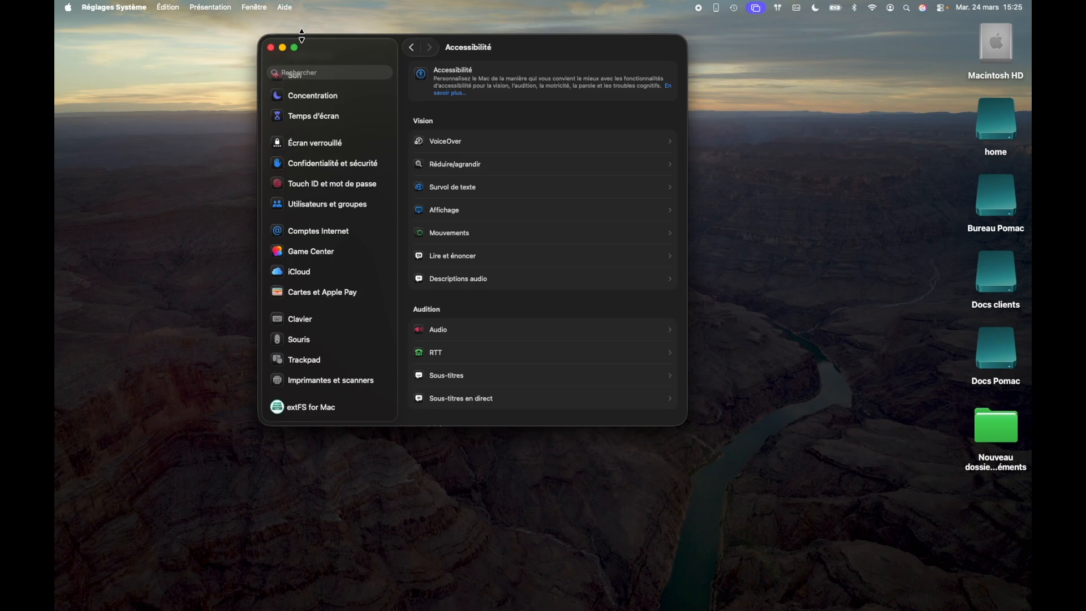
{"action": "scroll", "coordinate": [350, 124], "scroll_direction": "up", "scroll_amount": 10}
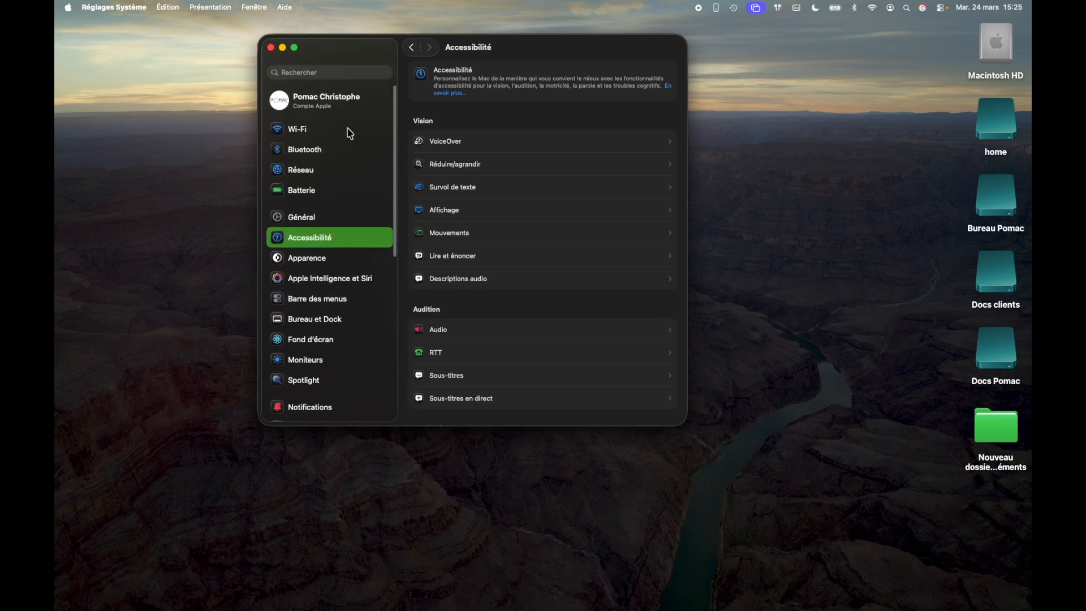